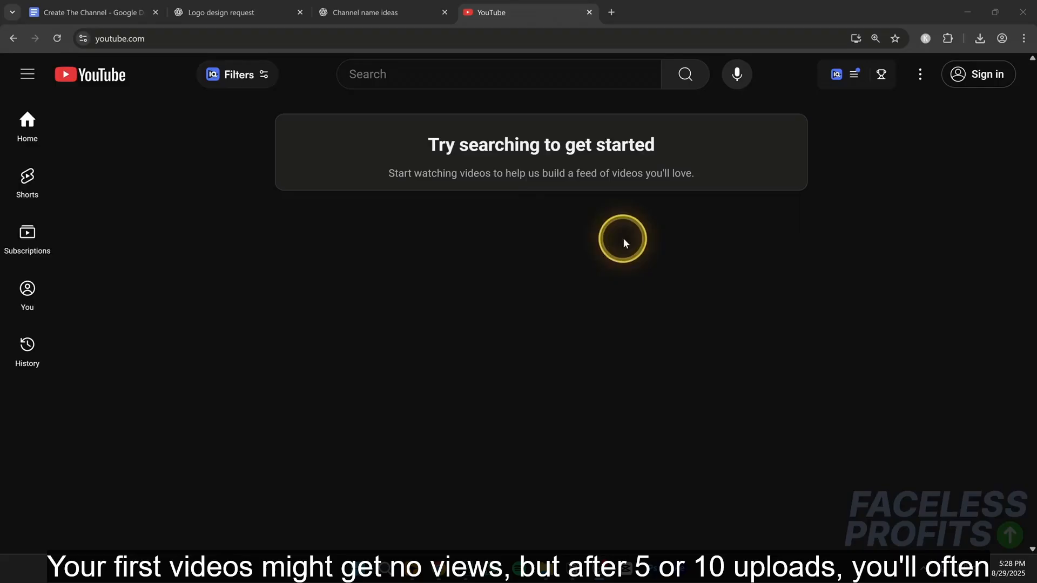
- Start creating a new Google account for personal use from the YouTube sign-in page
left_click(980, 86)
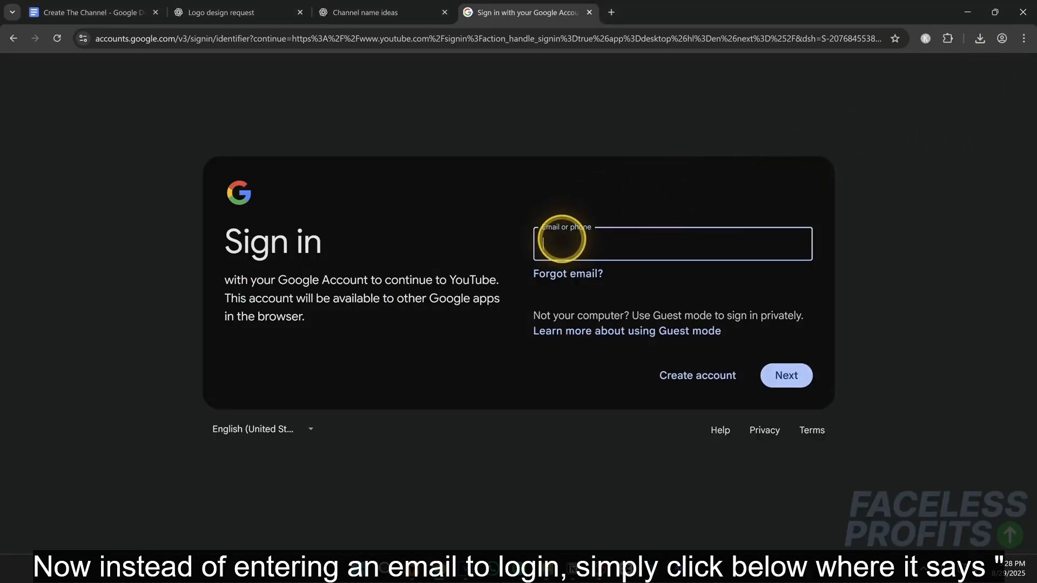
left_click(711, 382)
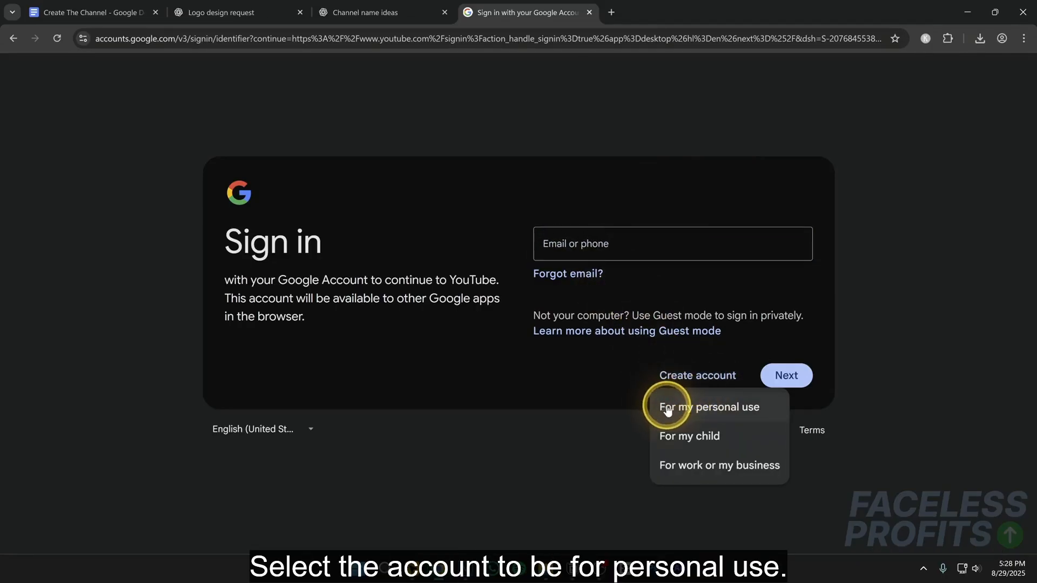
left_click(724, 409)
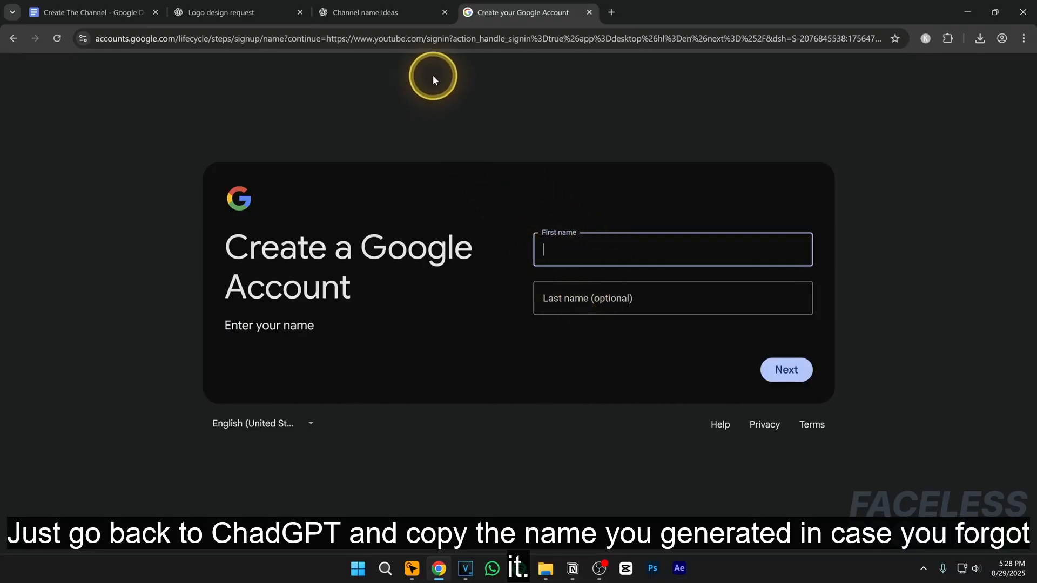
- Copy the name FameHex from the ChatGPT channel name list and paste it as the new account's first name
left_click(389, 20)
scroll(387, 162, "up", 9)
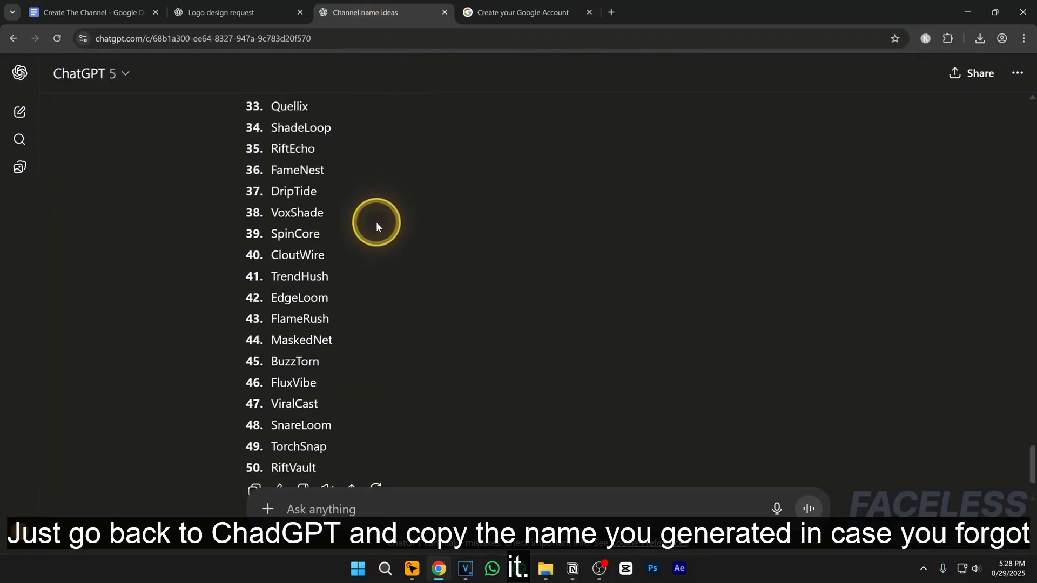
scroll(315, 249, "up", 8)
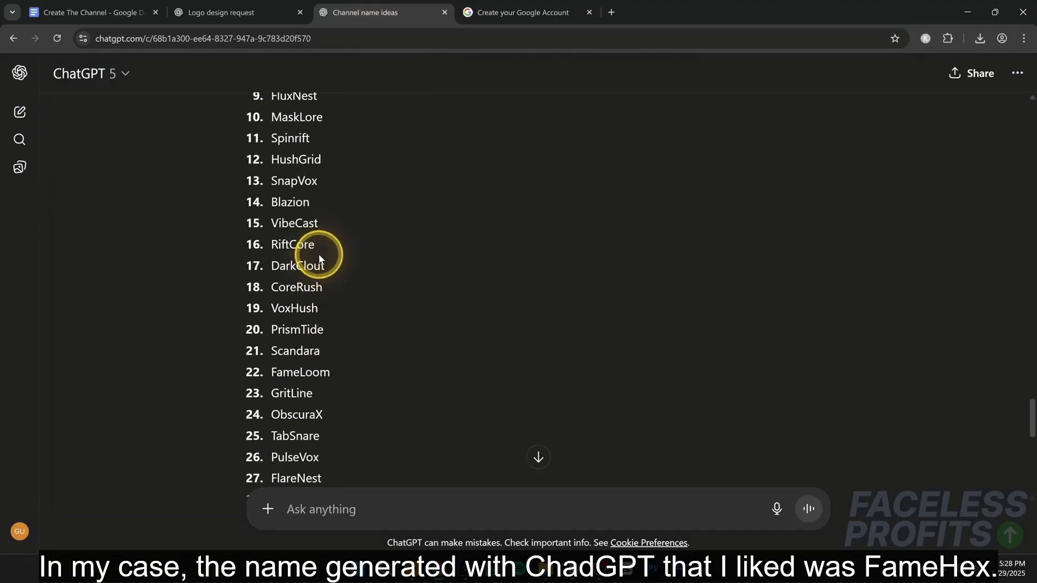
scroll(342, 276, "down", 1)
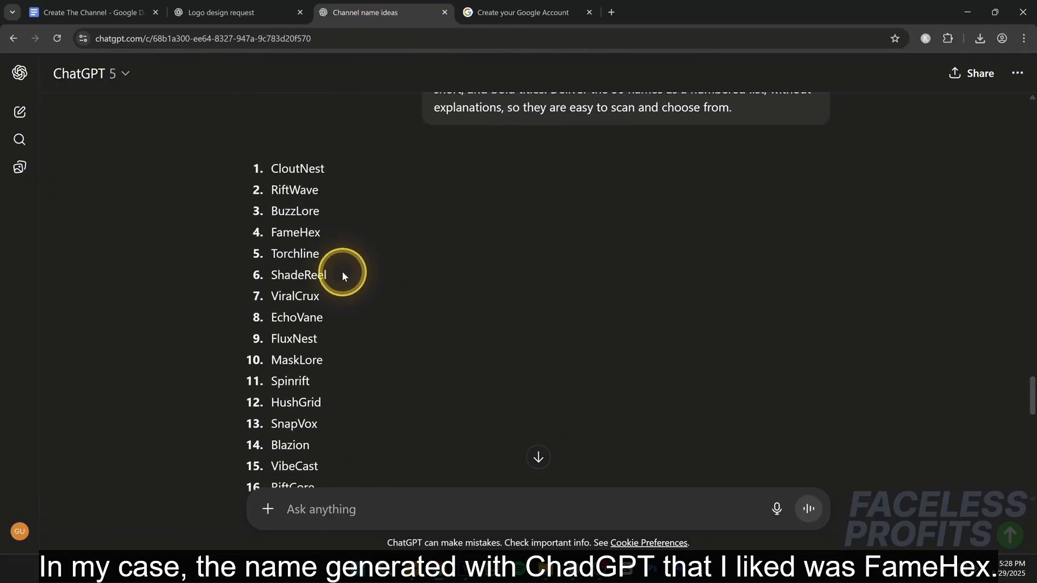
left_click_drag(322, 232, 274, 233)
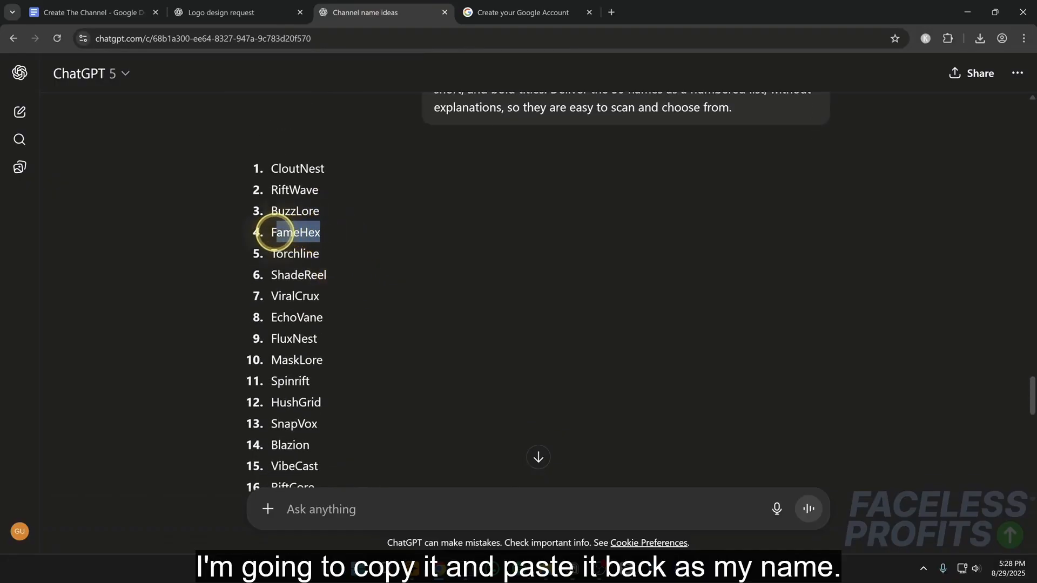
right_click(289, 234)
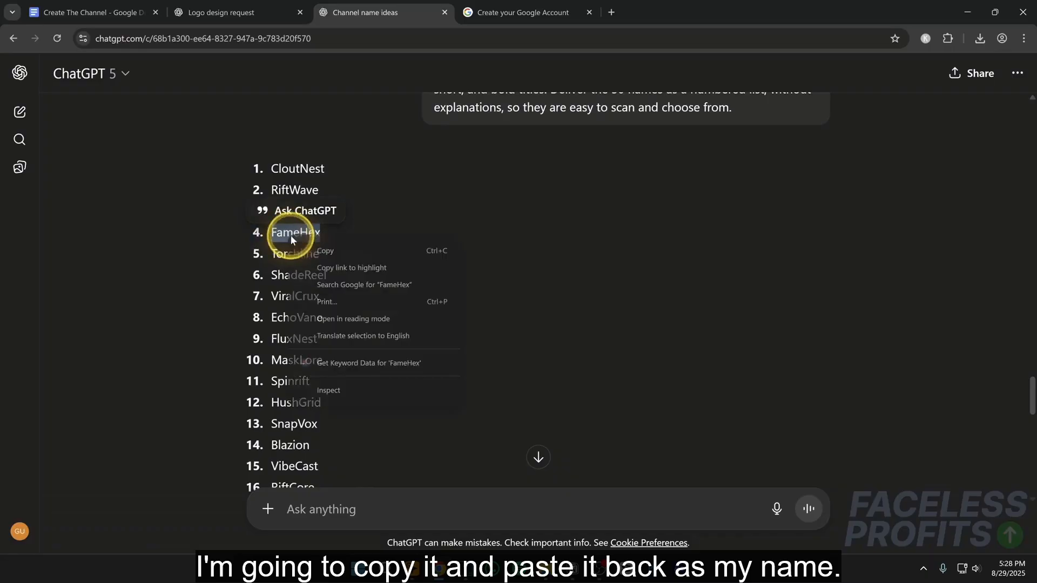
left_click(316, 248)
left_click(490, 19)
key("ctrl+v")
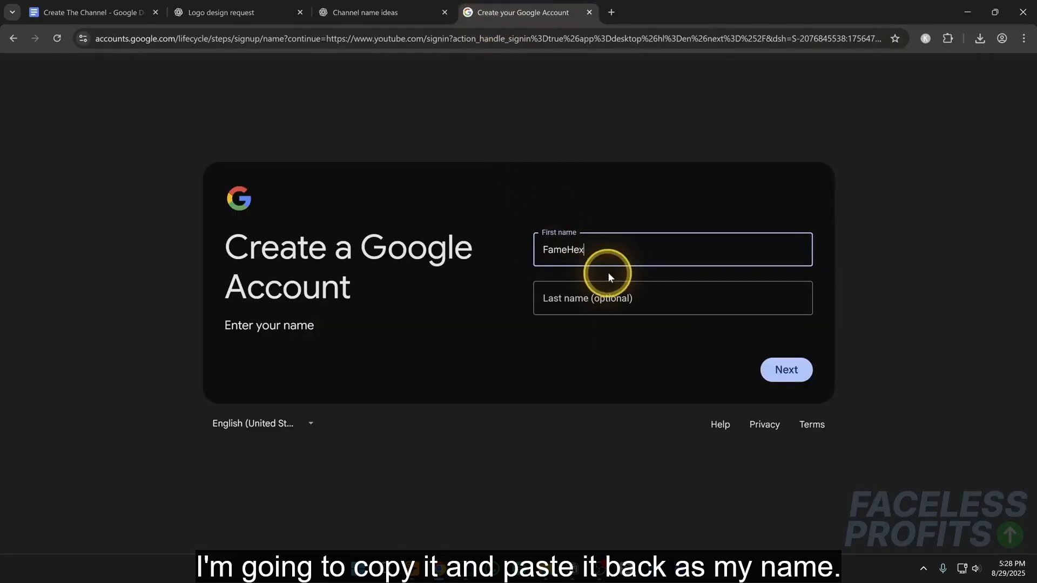
- Split the account name into first name Fame and last name Hex, and proceed to the basic information
left_click_drag(568, 249, 594, 248)
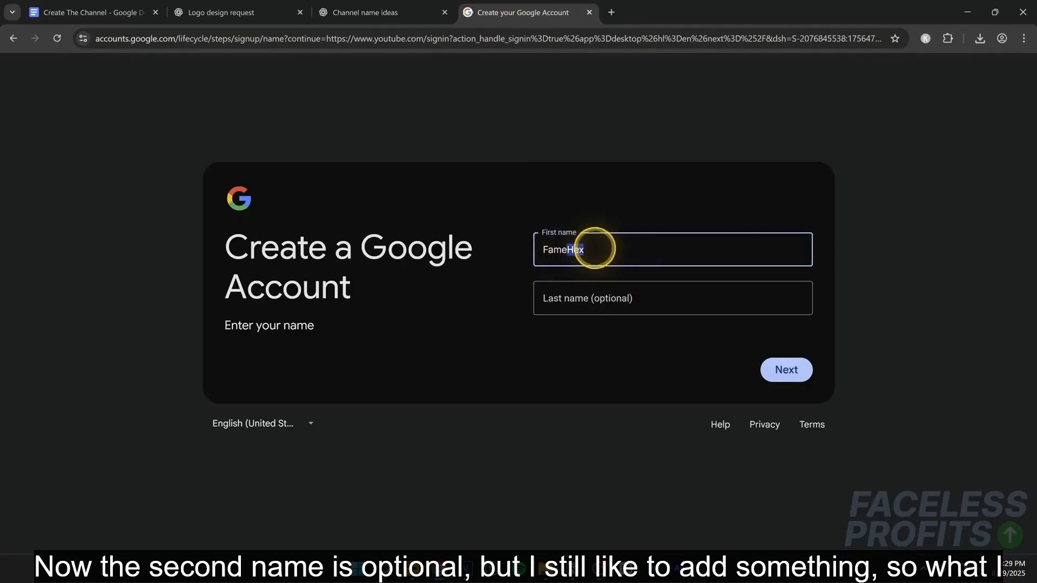
key("ctrl+x")
left_click(613, 296)
key("ctrl+v")
left_click(607, 234)
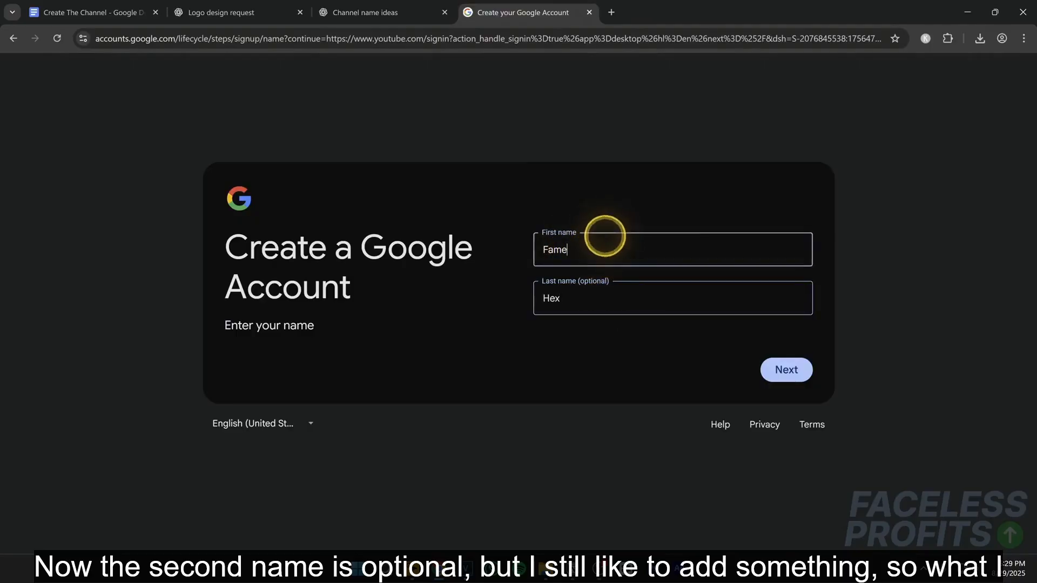
left_click(549, 301)
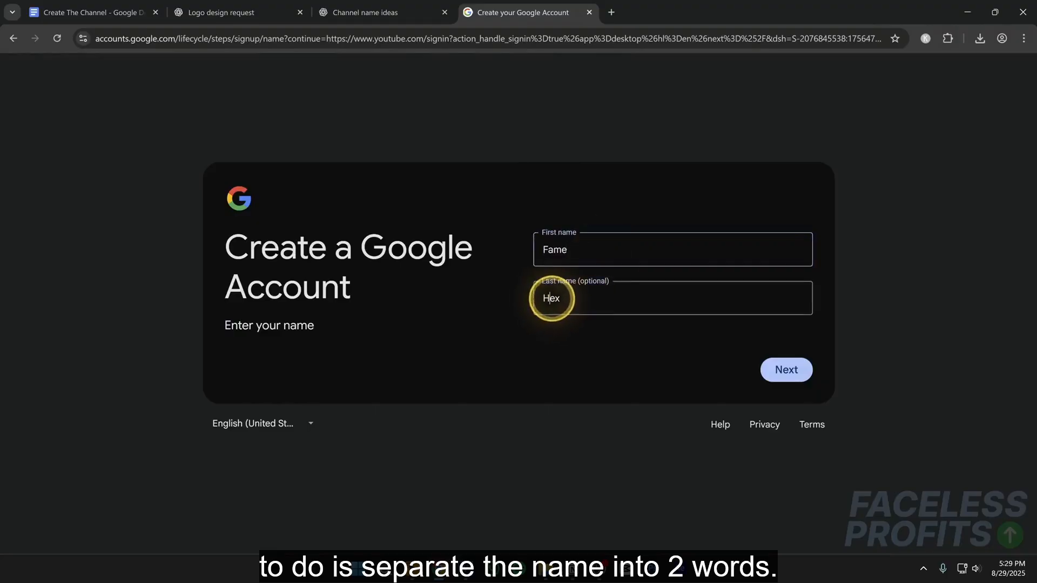
left_click(784, 370)
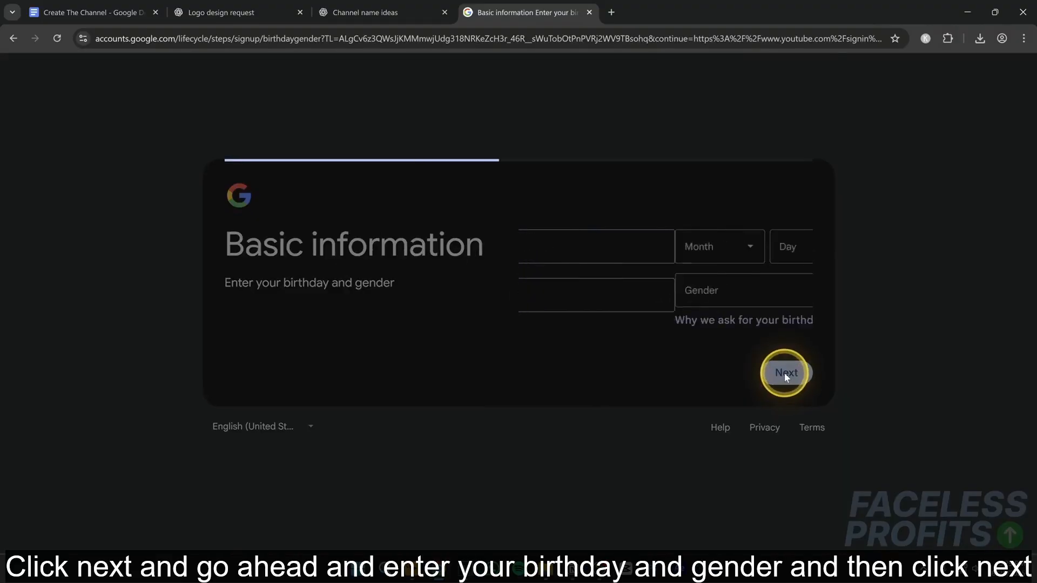
- Fill in the date of birth, set the gender to Male, and submit the basic information
left_click(577, 246)
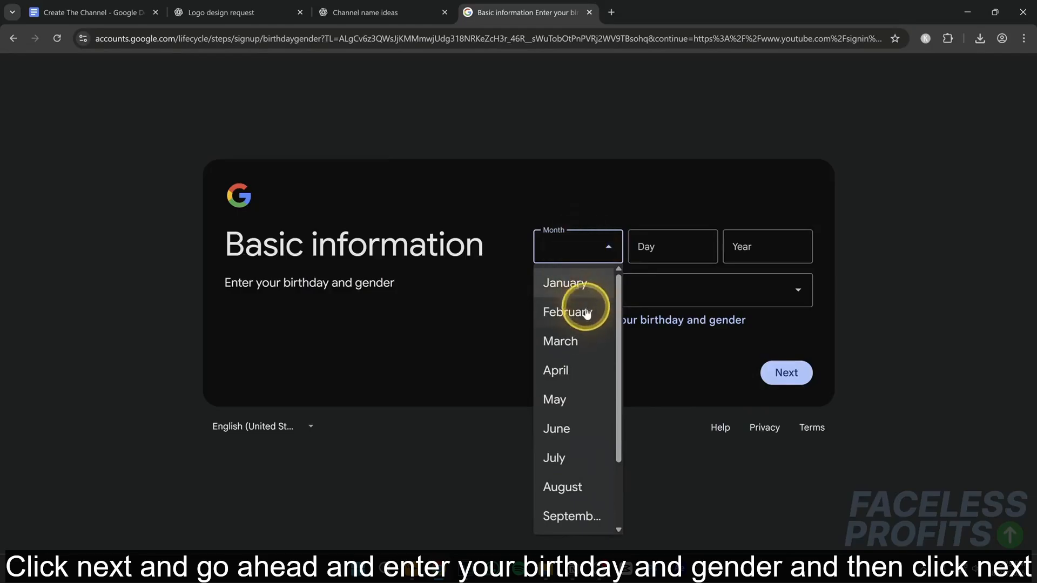
left_click(575, 426)
left_click(658, 252)
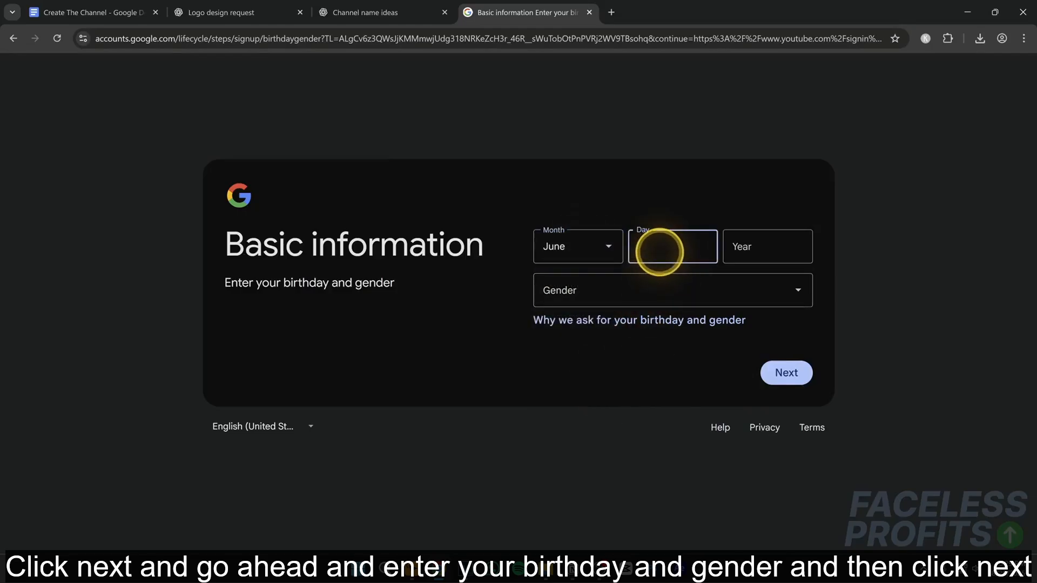
type("16")
left_click(744, 246)
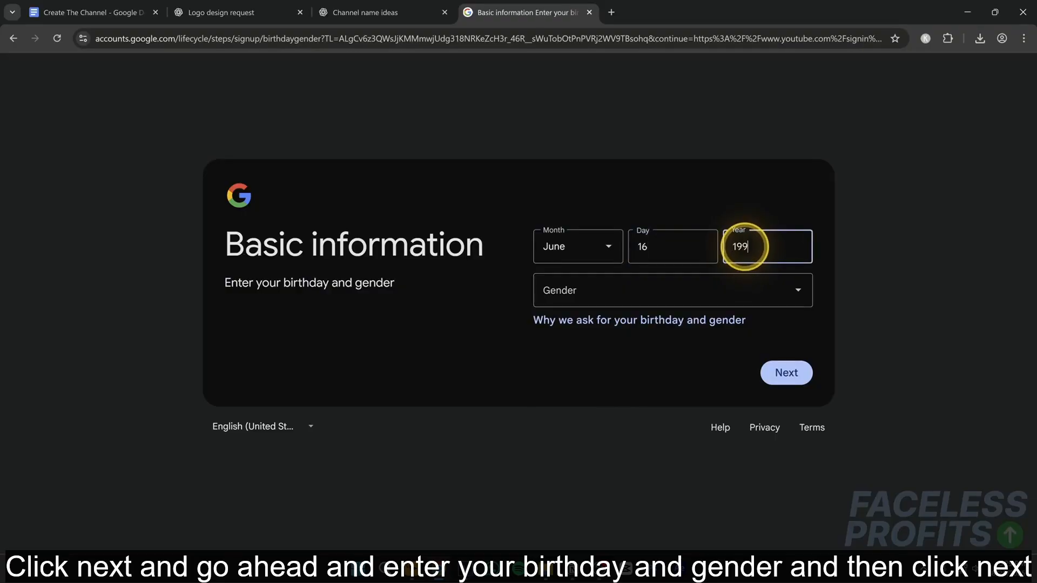
left_click(648, 288)
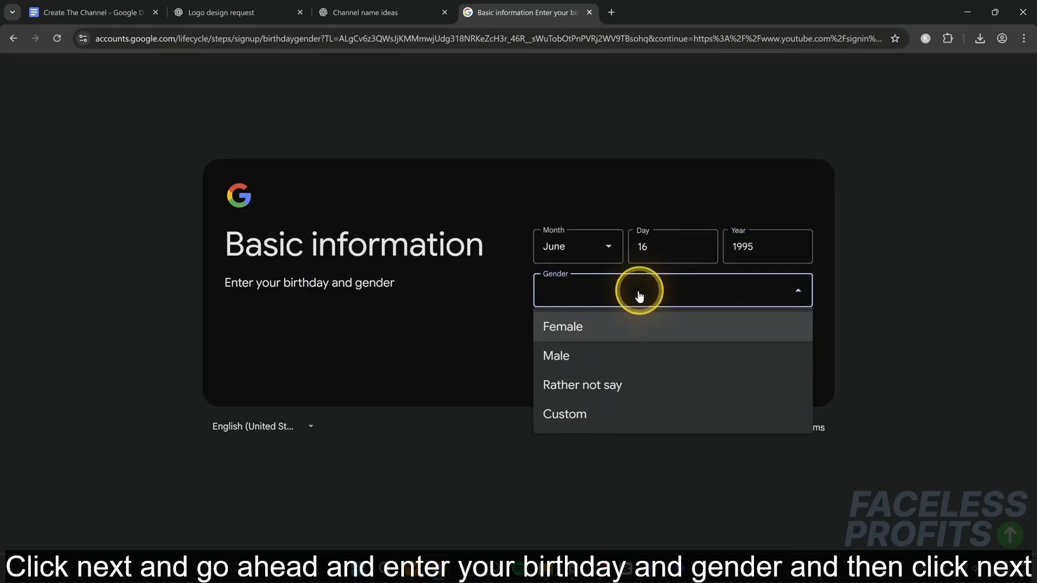
left_click(571, 356)
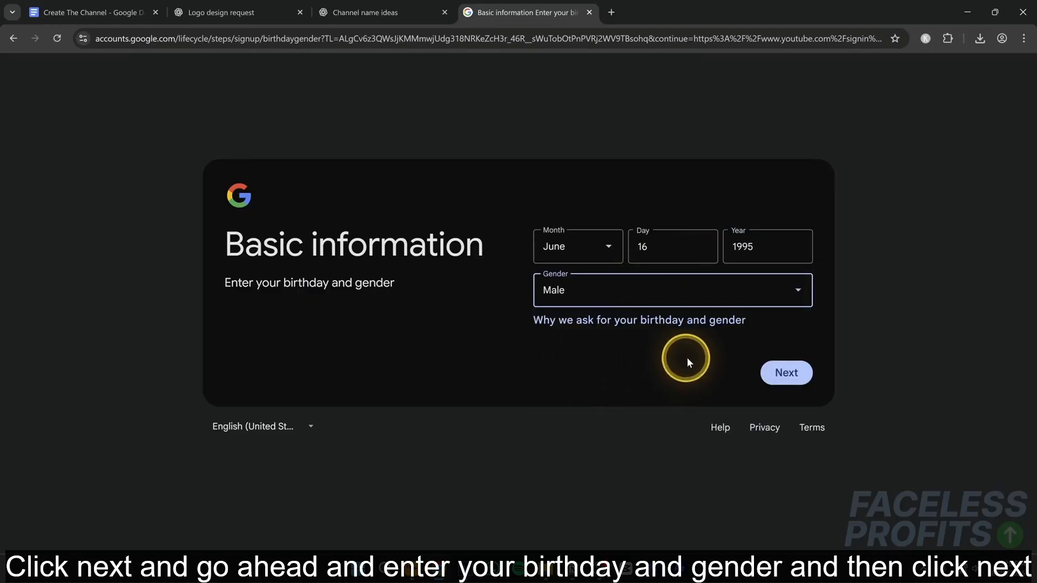
left_click(785, 372)
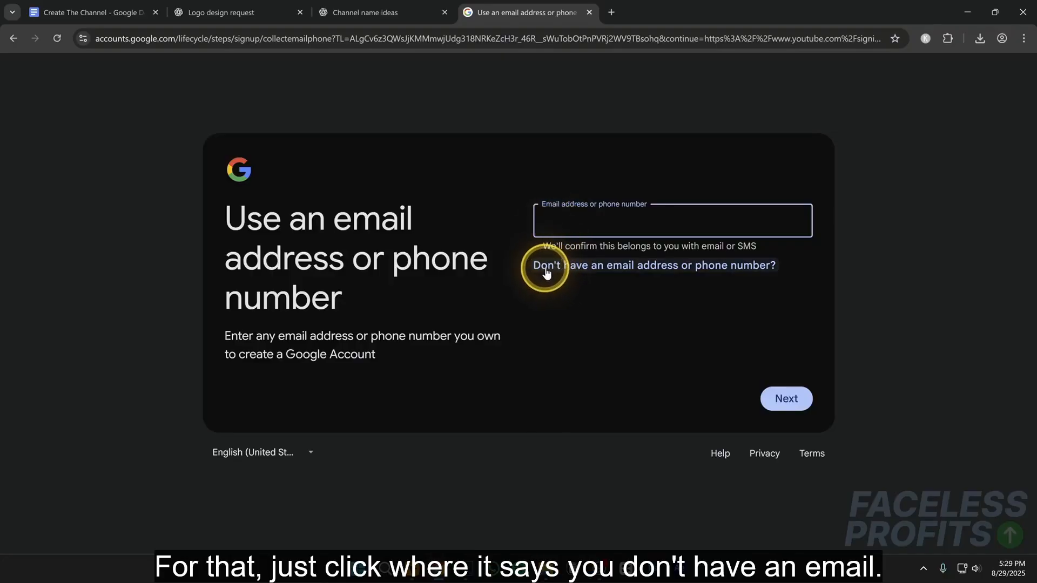
- Opt for a new self-chosen Gmail address, enter the channel-based email username, and submit it
left_click(613, 266)
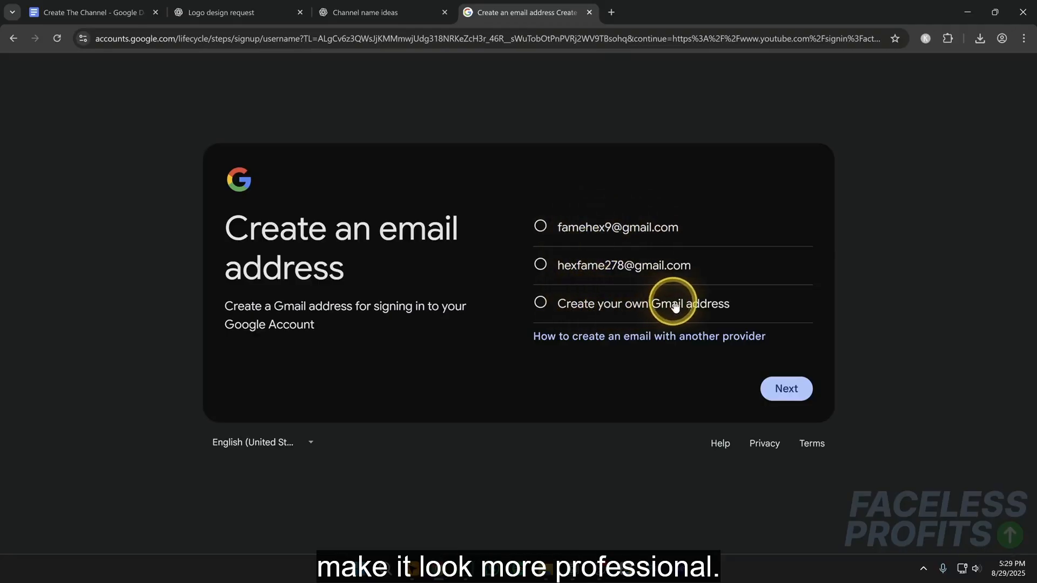
left_click(542, 302)
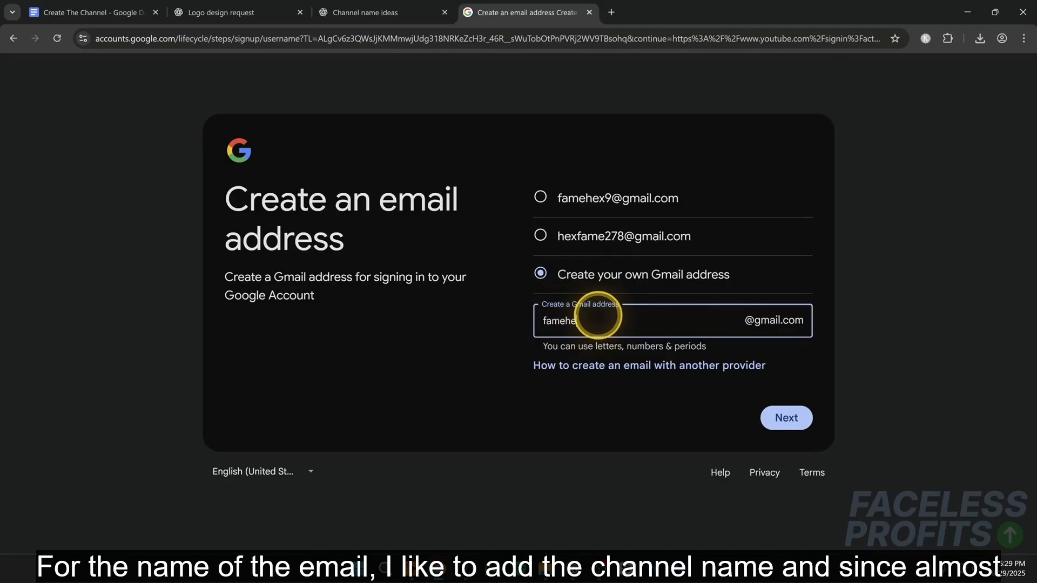
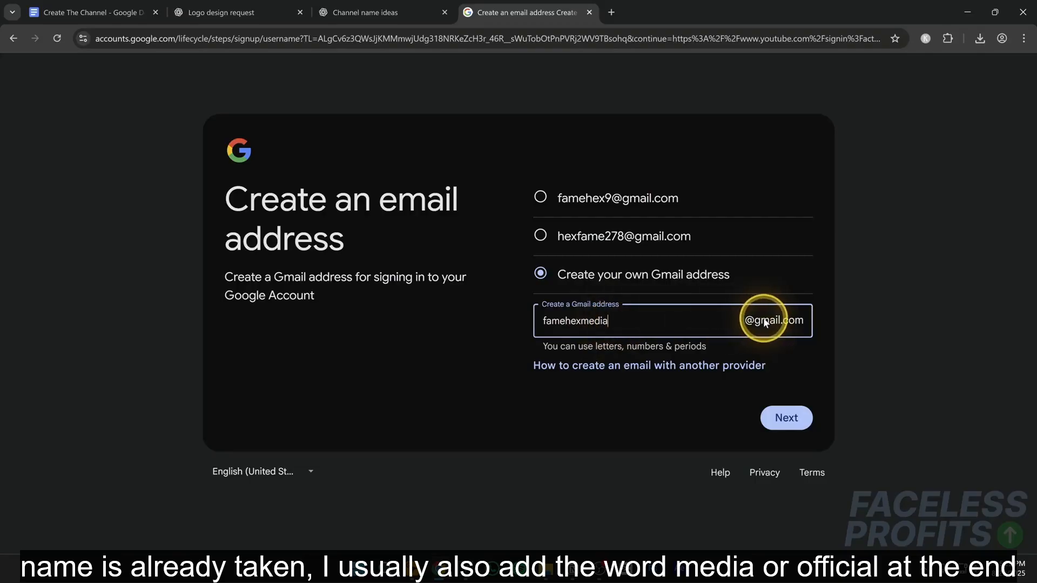
left_click(782, 418)
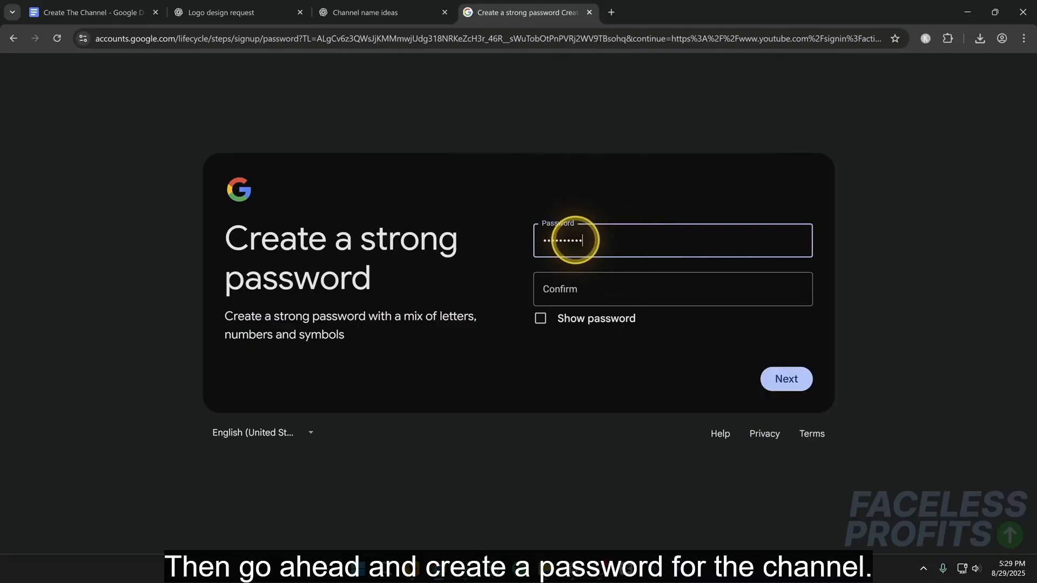
- Enter and confirm the account password, and submit it
left_click(576, 278)
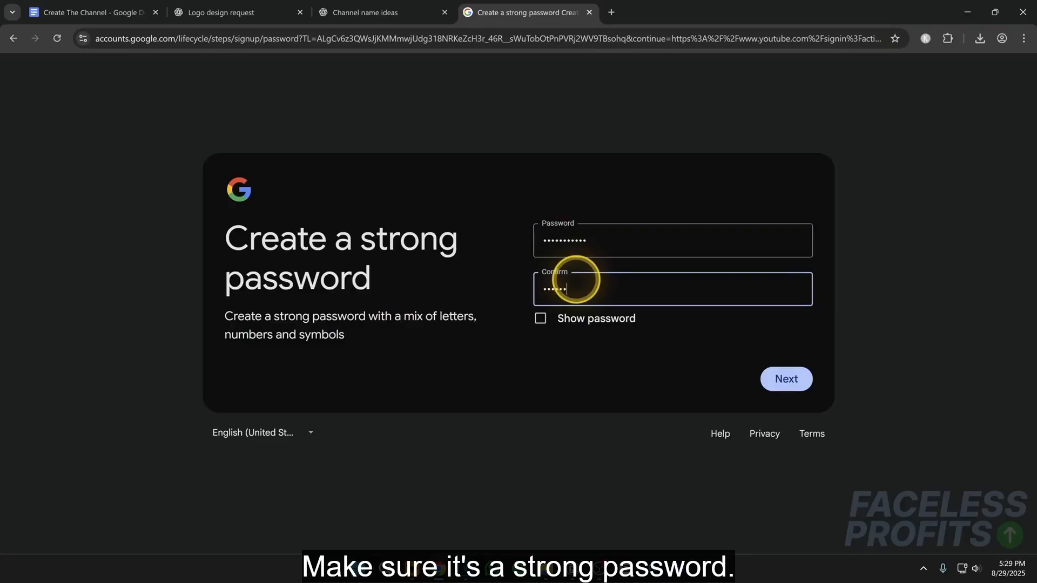
type("•••••••••••")
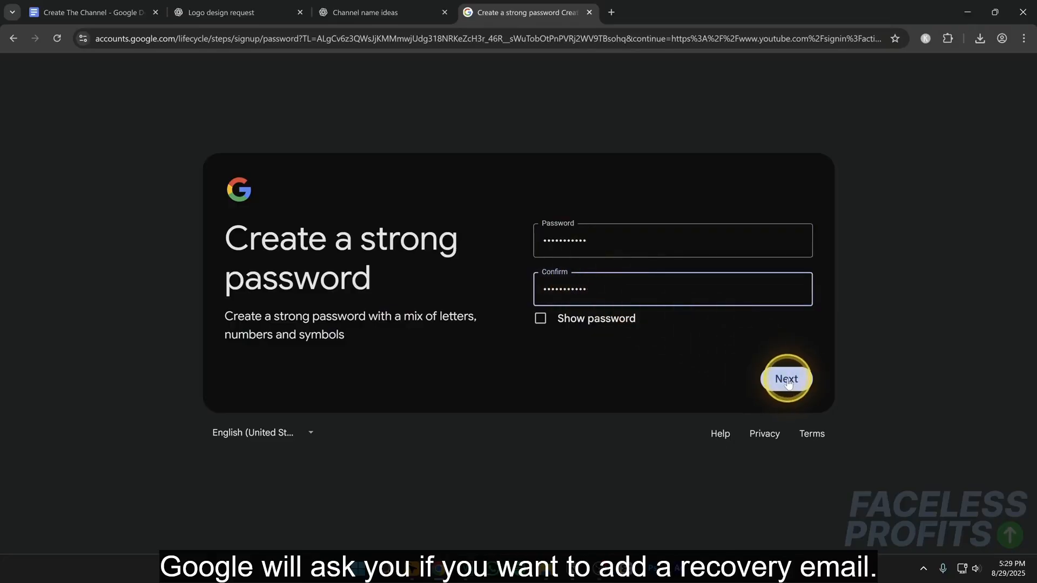
left_click(786, 379)
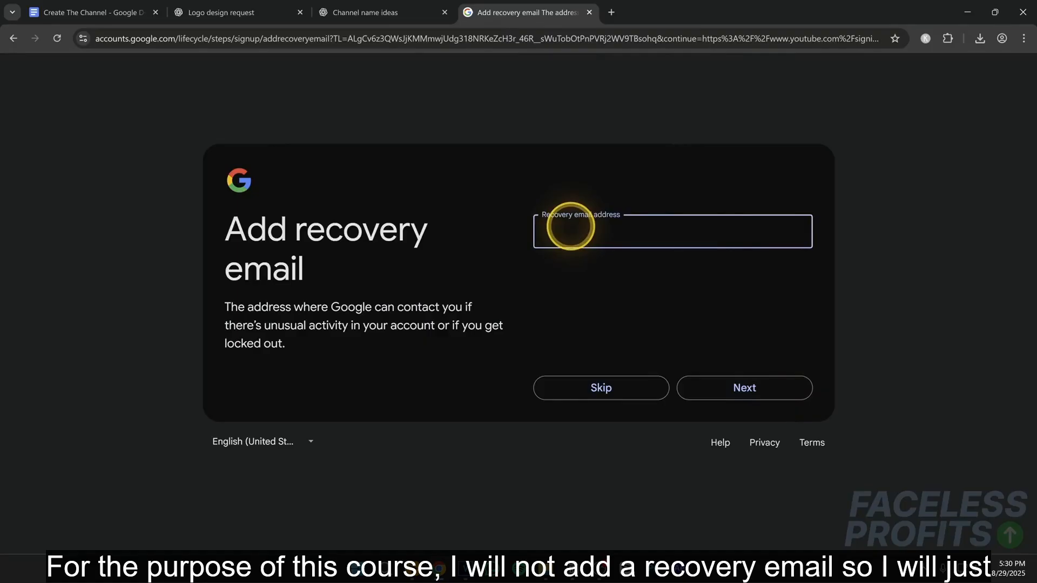
- Skip the recovery email and the phone number, and continue past the account info review
left_click(610, 385)
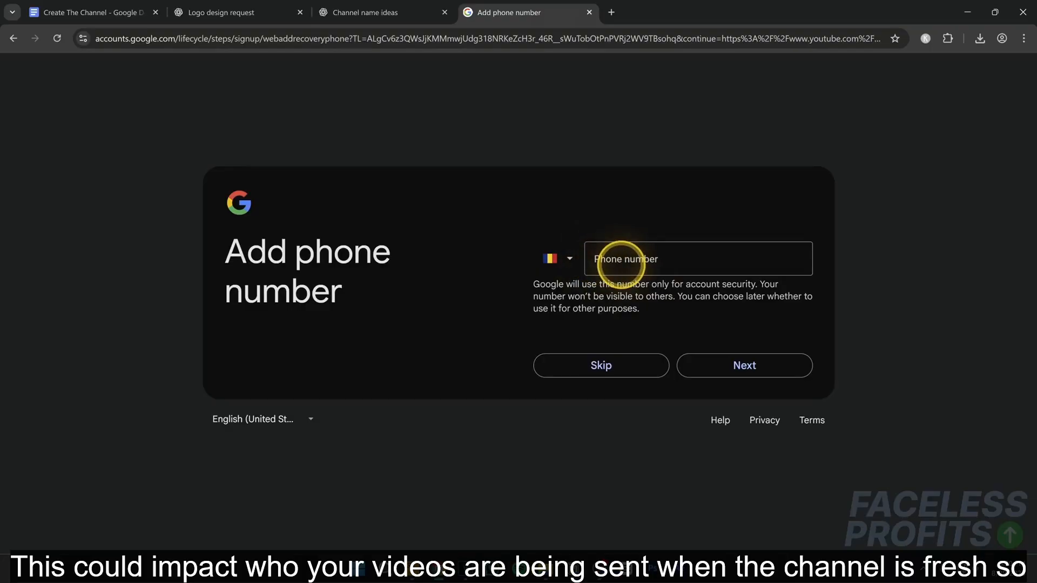
left_click(600, 367)
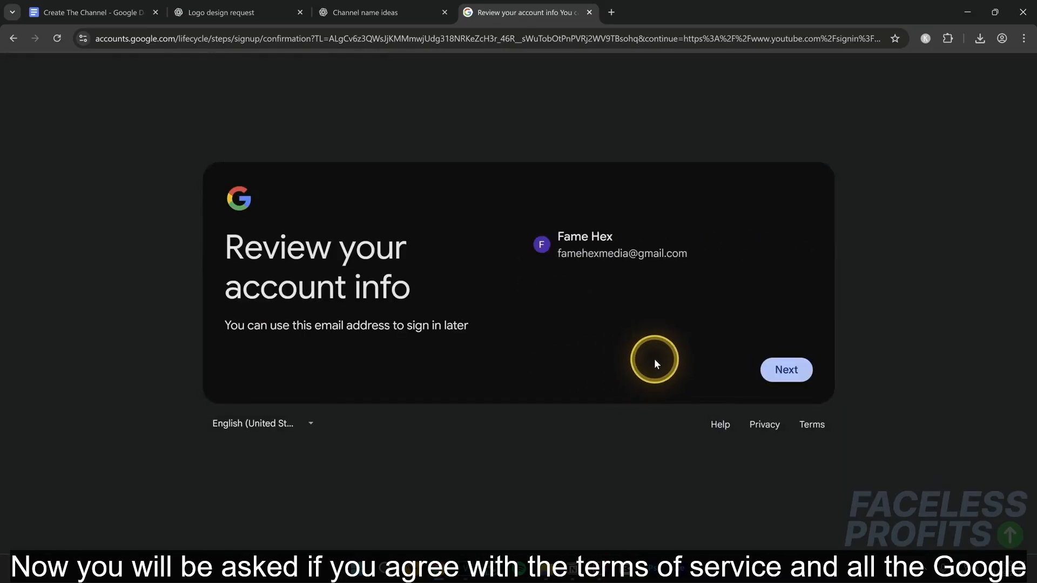
left_click(783, 371)
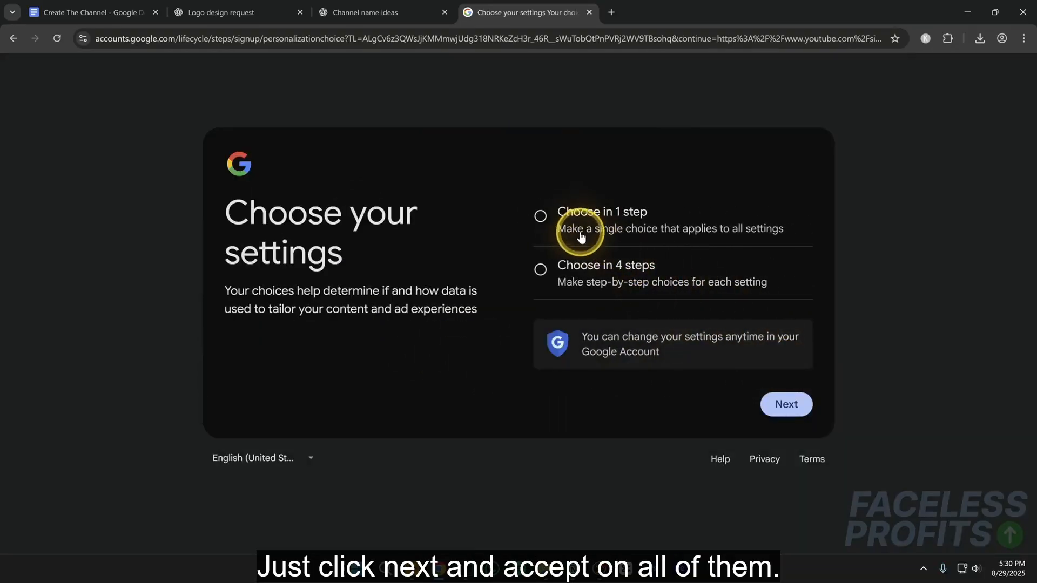
- Choose the settings in 1 step, accept all of them, and confirm the settings and agreements to finish the account
left_click(778, 405)
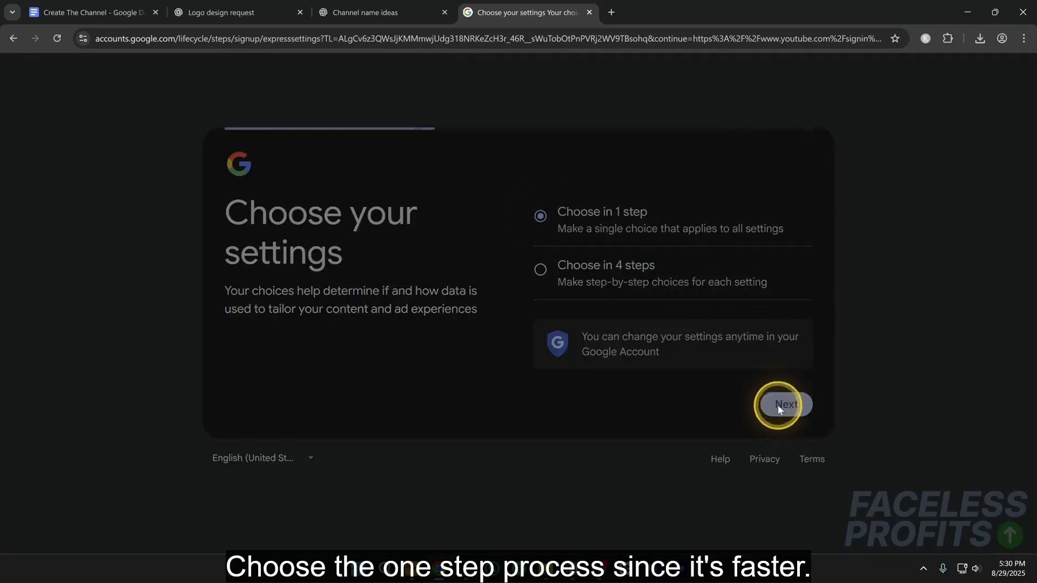
scroll(776, 400, "down", 4)
scroll(776, 398, "down", 8)
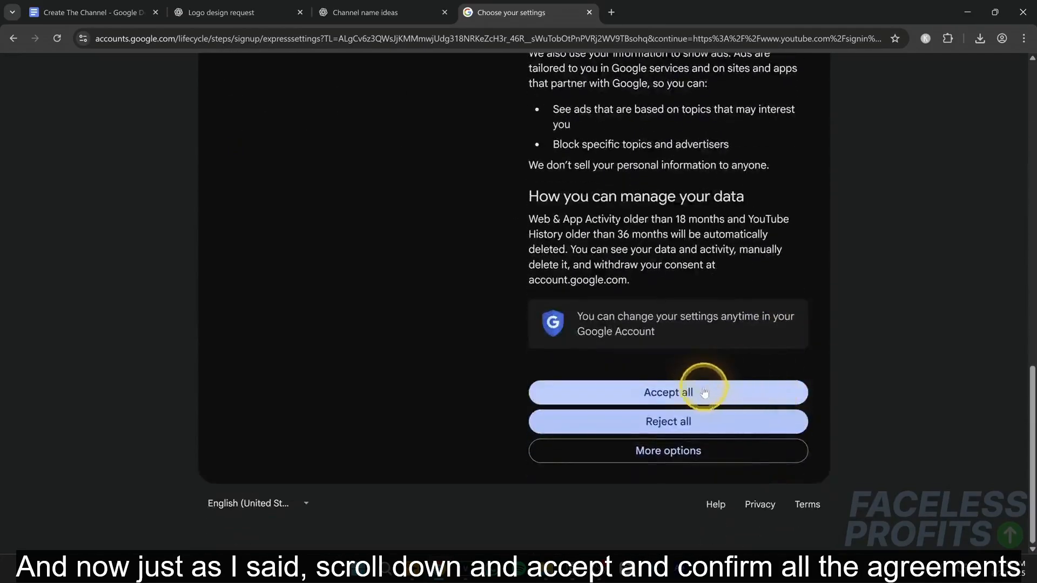
left_click(694, 388)
scroll(702, 383, "down", 10)
scroll(721, 378, "down", 5)
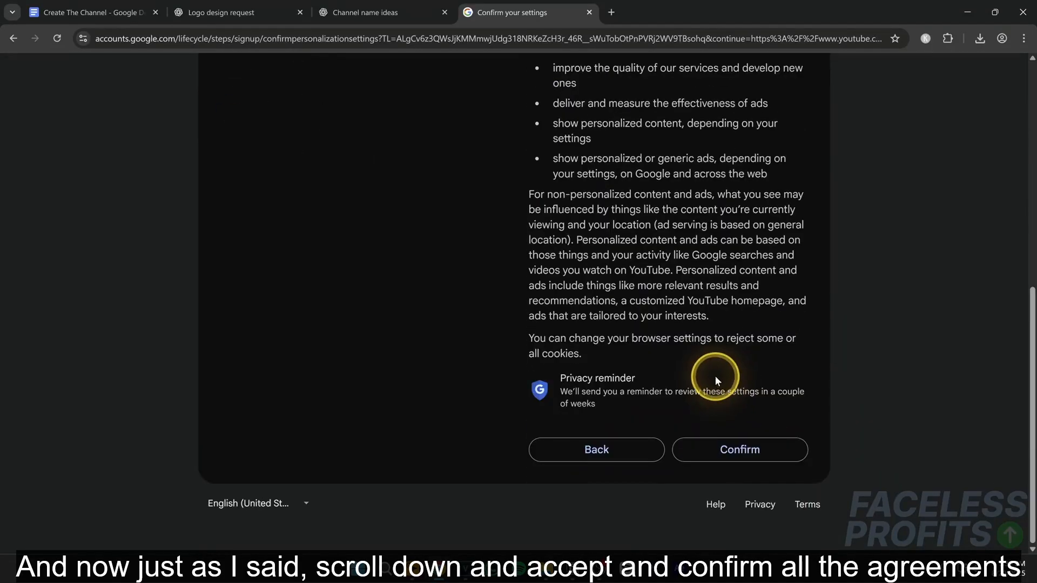
left_click(737, 442)
scroll(735, 432, "down", 8)
scroll(734, 424, "down", 4)
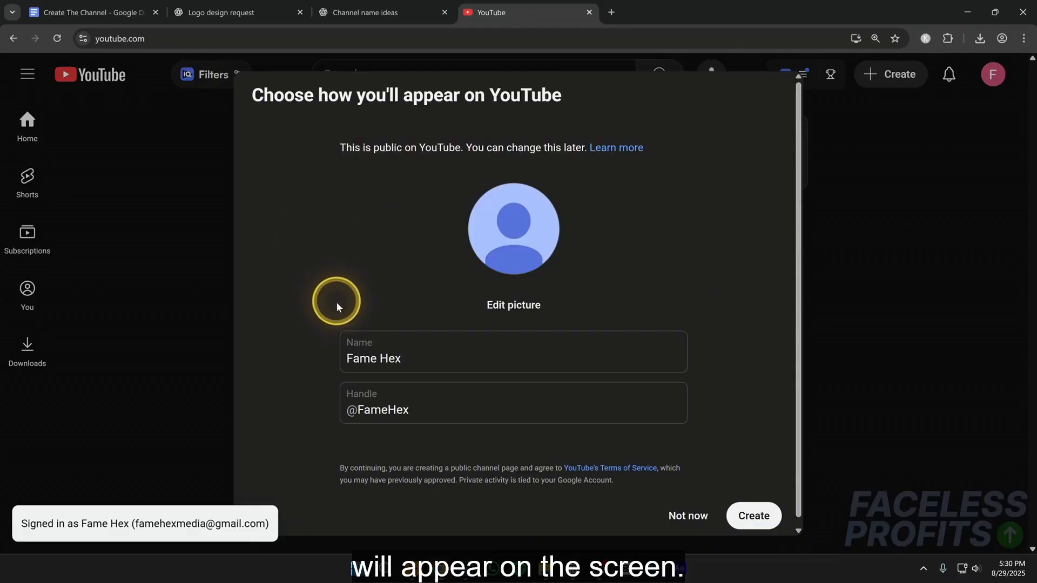
- Try the channel name without the space between Fame and Hex
left_click(352, 346)
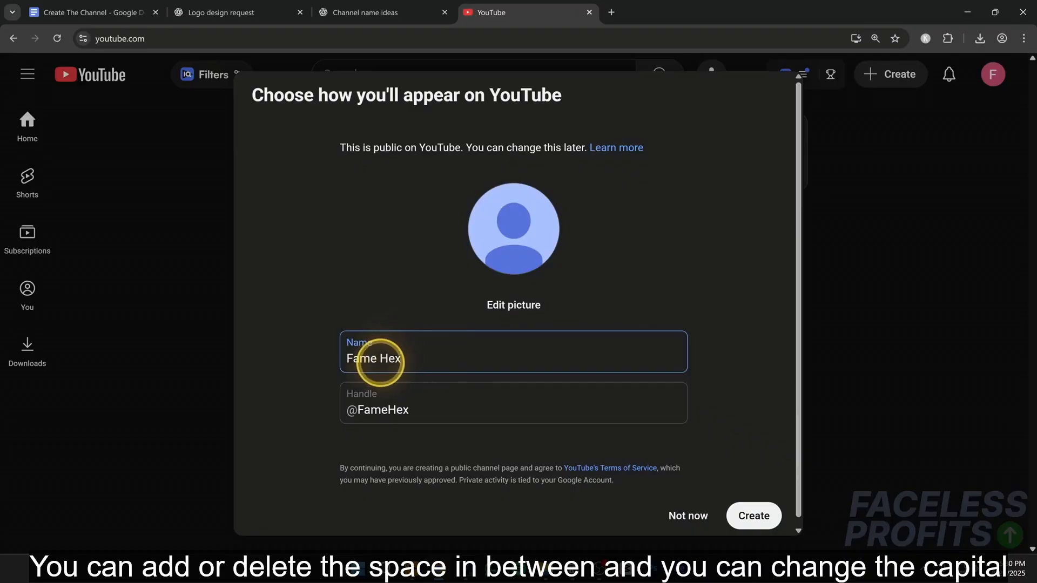
key("BackSpace")
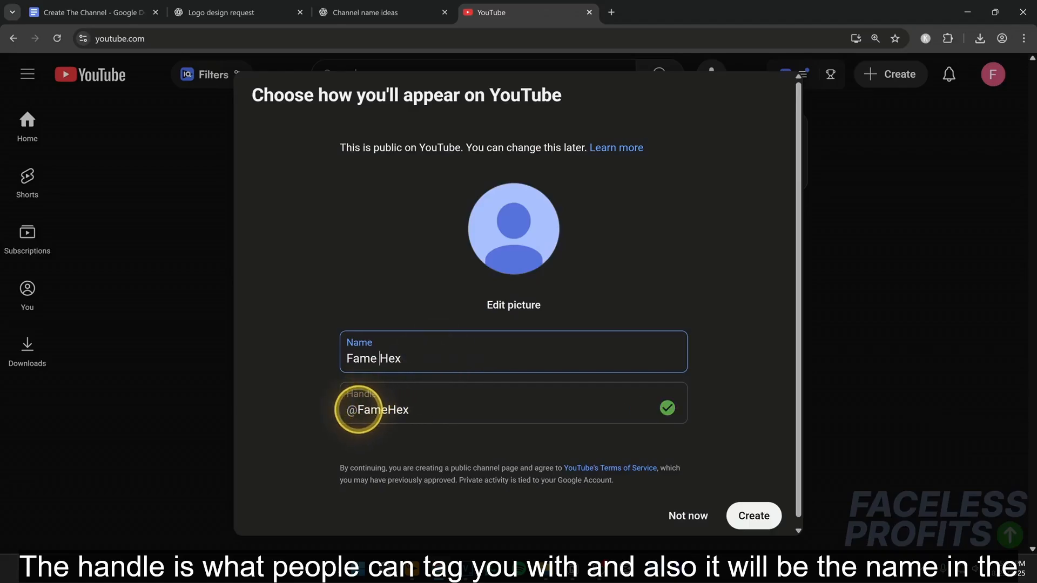
- Try the handle variants FameHexofficial and FameHexmedia
left_click(358, 410)
left_click_drag(358, 410, 416, 406)
left_click(426, 405)
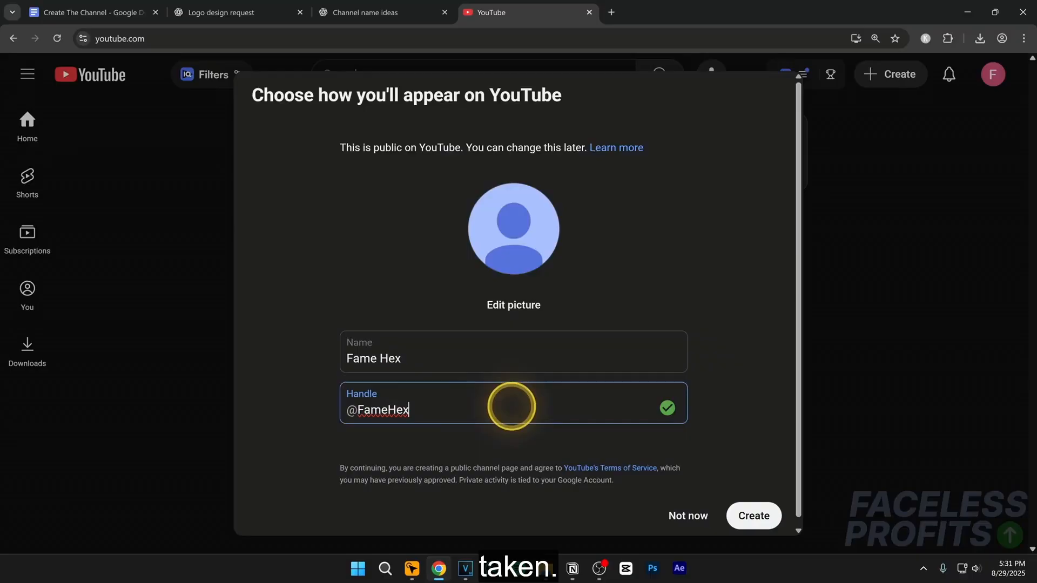
type("official")
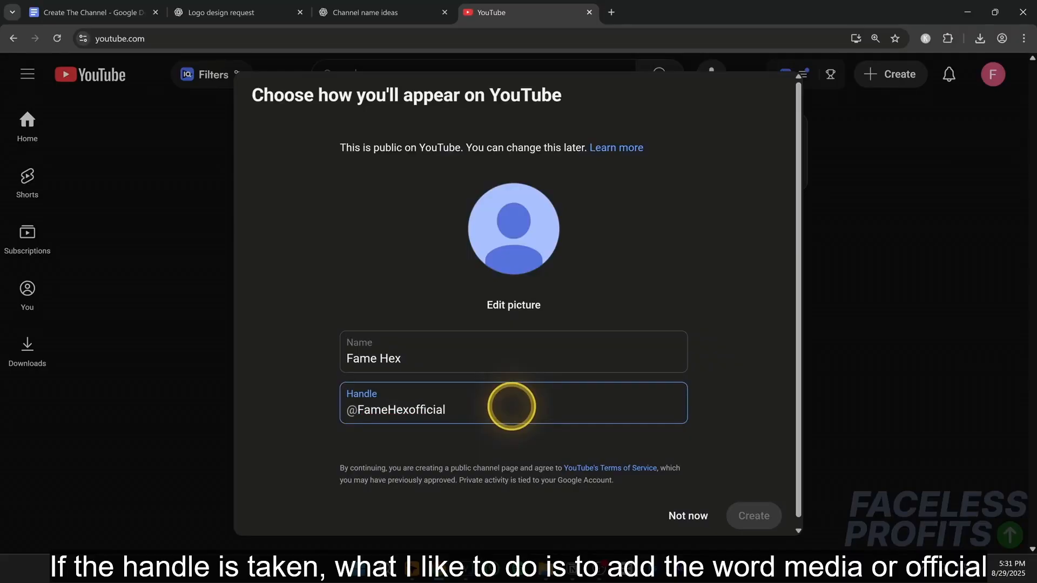
key("BackSpace")
key("BackSpace")
key("BackSpace")
key("BackSpace")
key("BackSpace")
key("BackSpace")
key("BackSpace")
key("BackSpace")
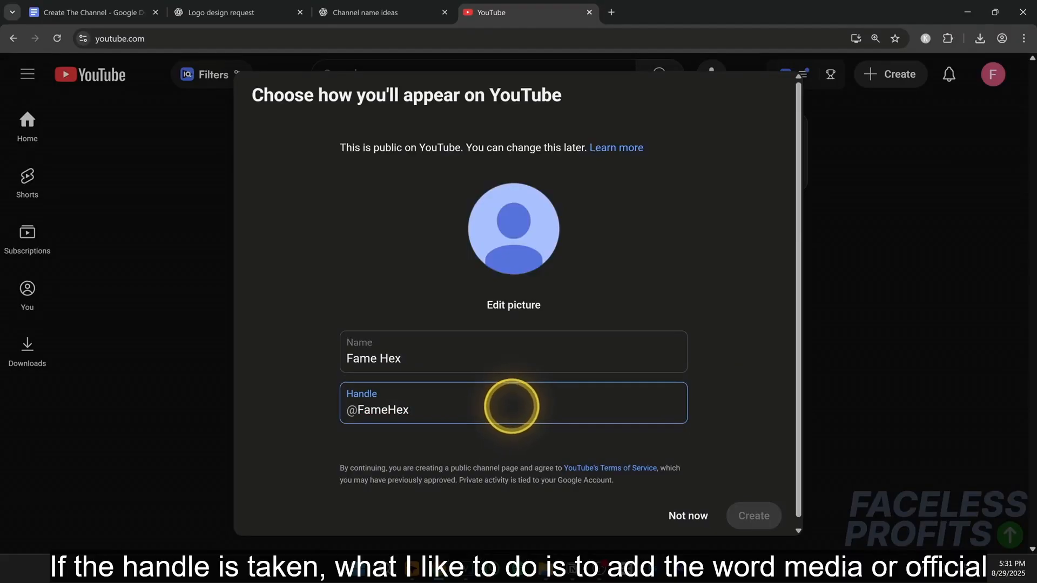
type("media")
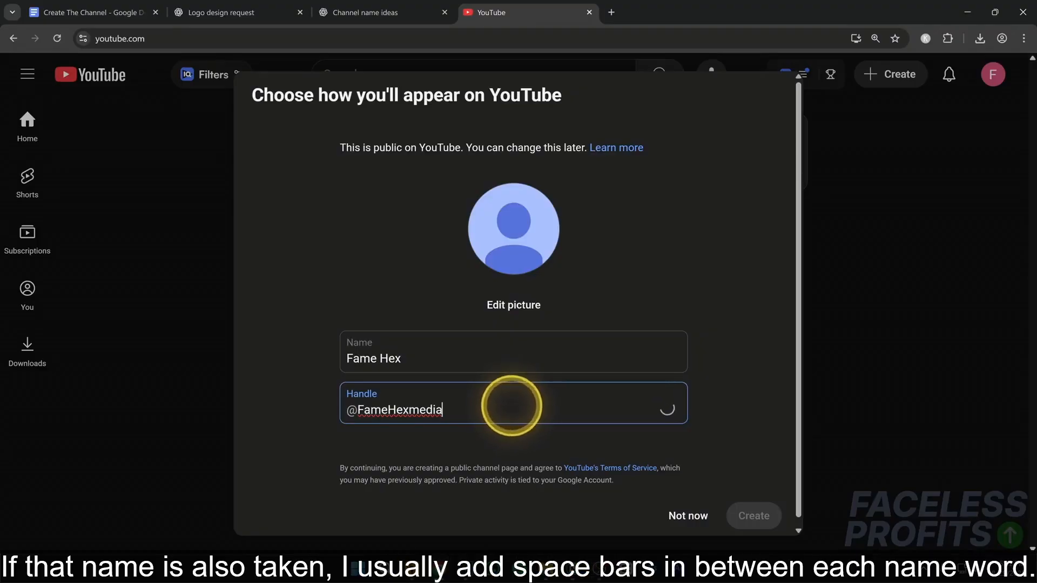
type("_")
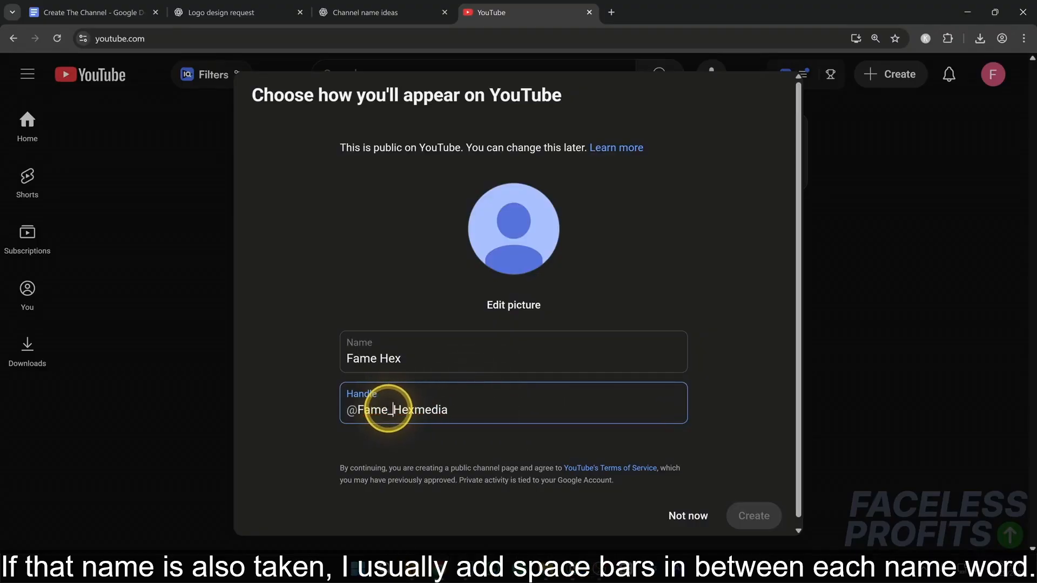
- Separate the words of the handle with underscores so it reads Fame_Hex_media
left_click(417, 409)
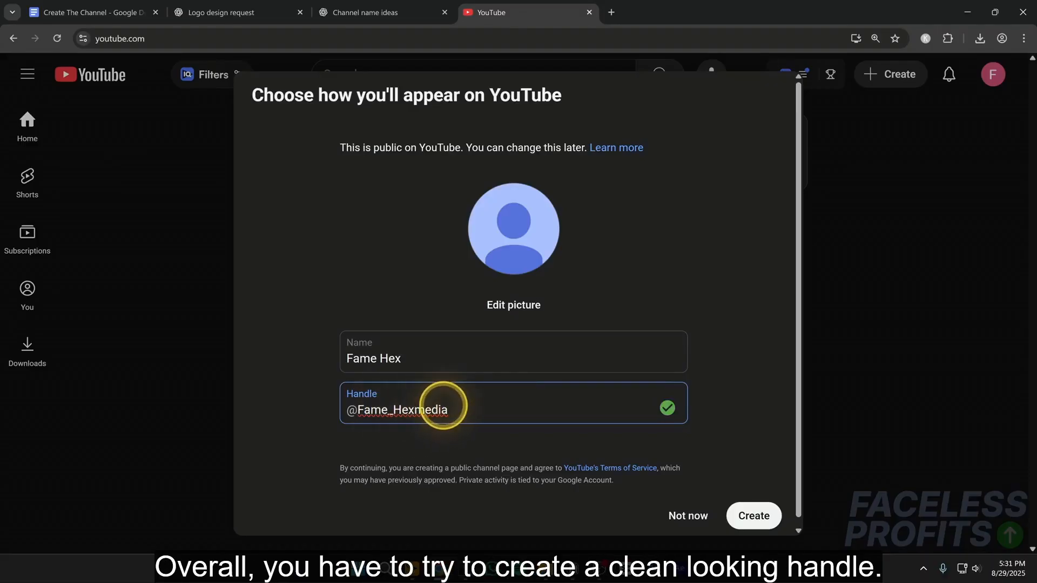
type("_")
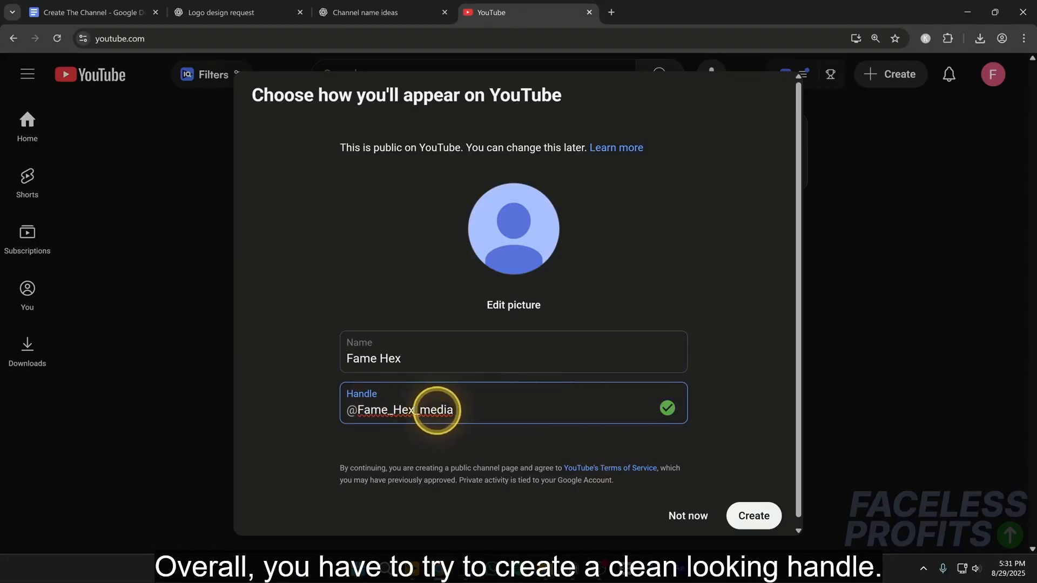
- Remove the media suffix and the underscores from the handle so it reads FameHex
left_click_drag(414, 411, 482, 417)
key("BackSpace")
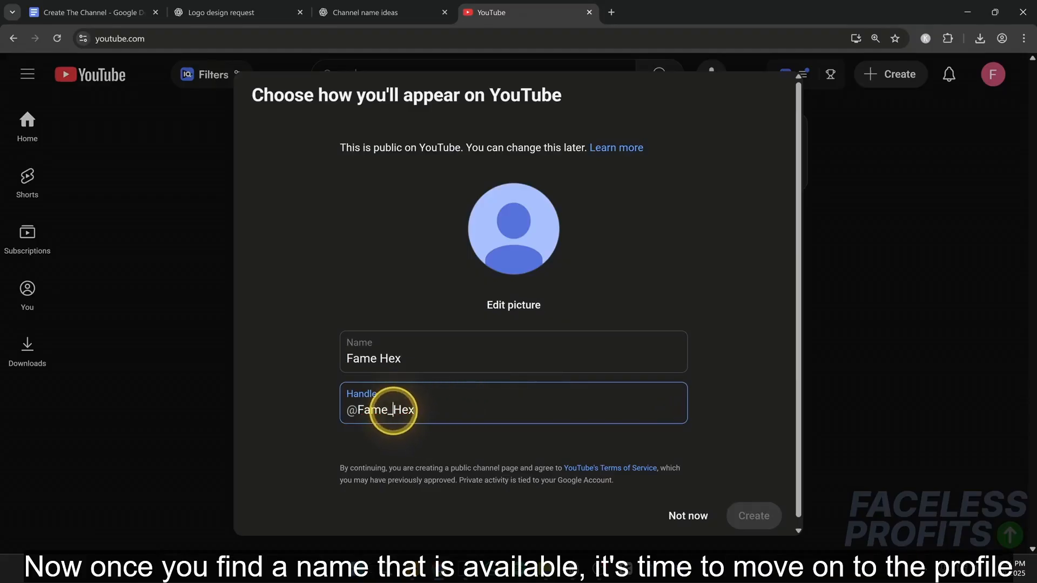
left_click(392, 411)
key("BackSpace")
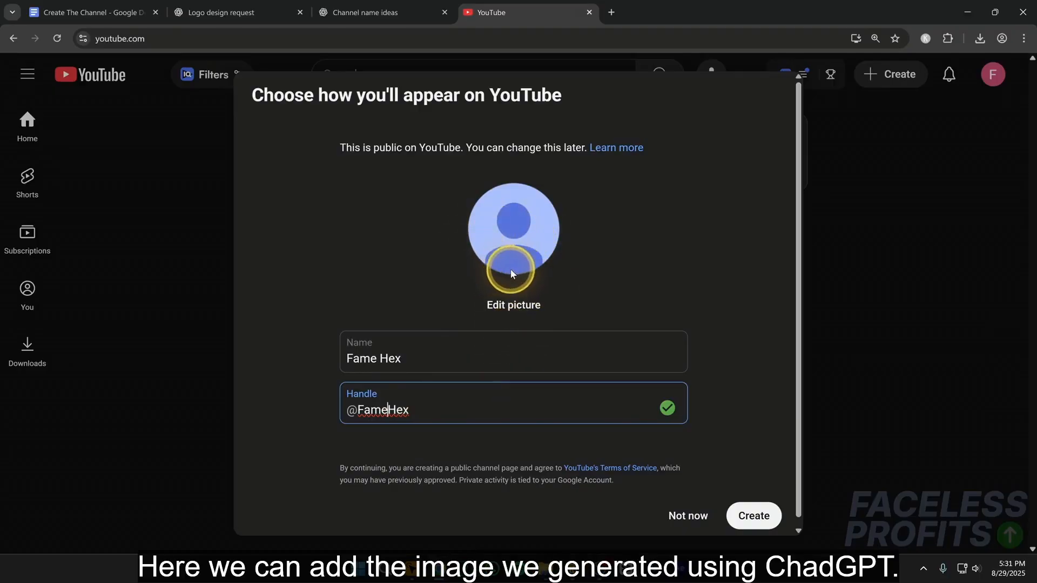
- Upload the boxing-gloves logo from the computer as the channel's profile picture and accept its crop
left_click(511, 300)
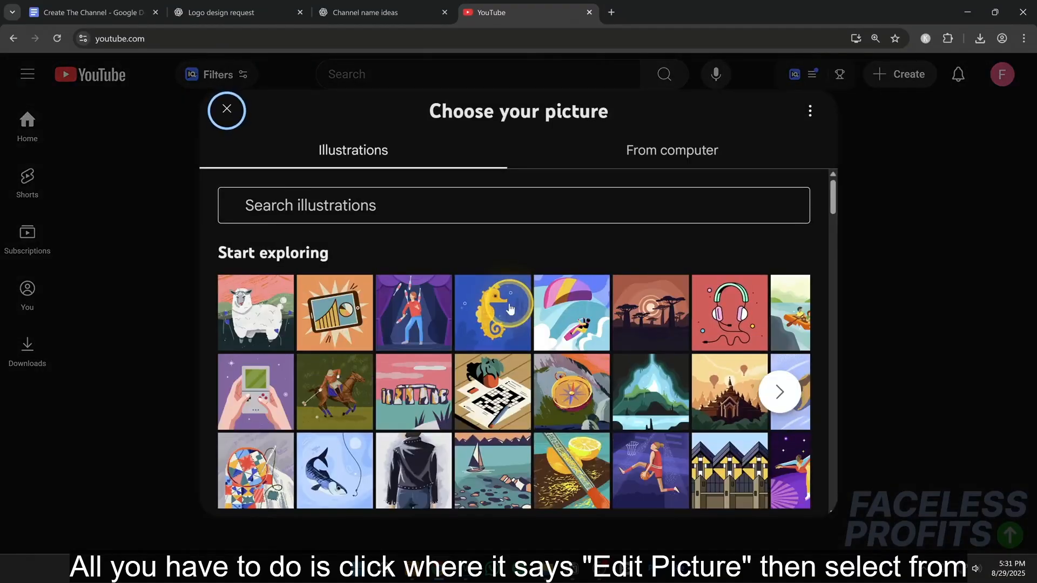
left_click(639, 161)
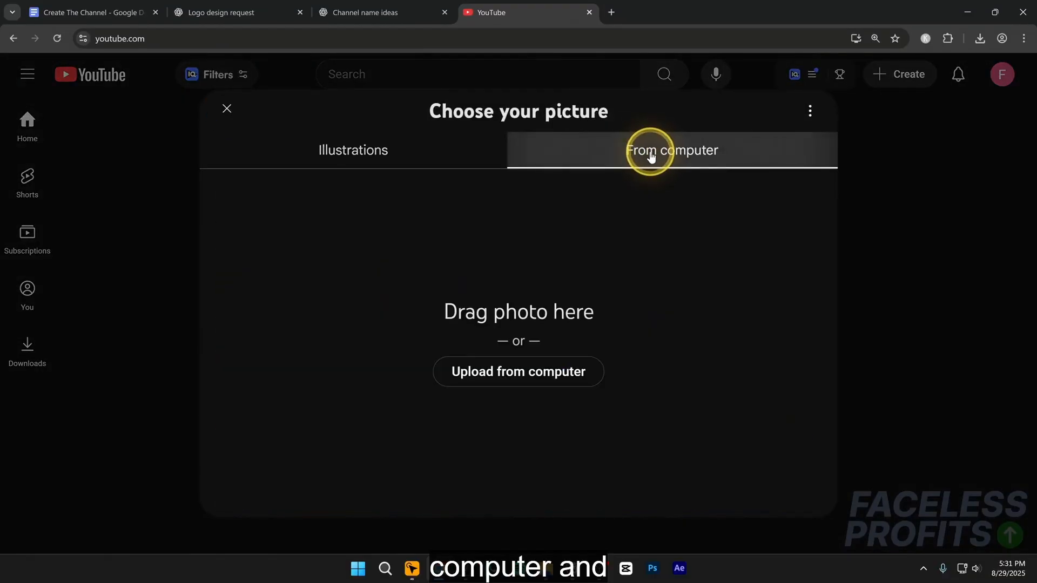
left_click(509, 373)
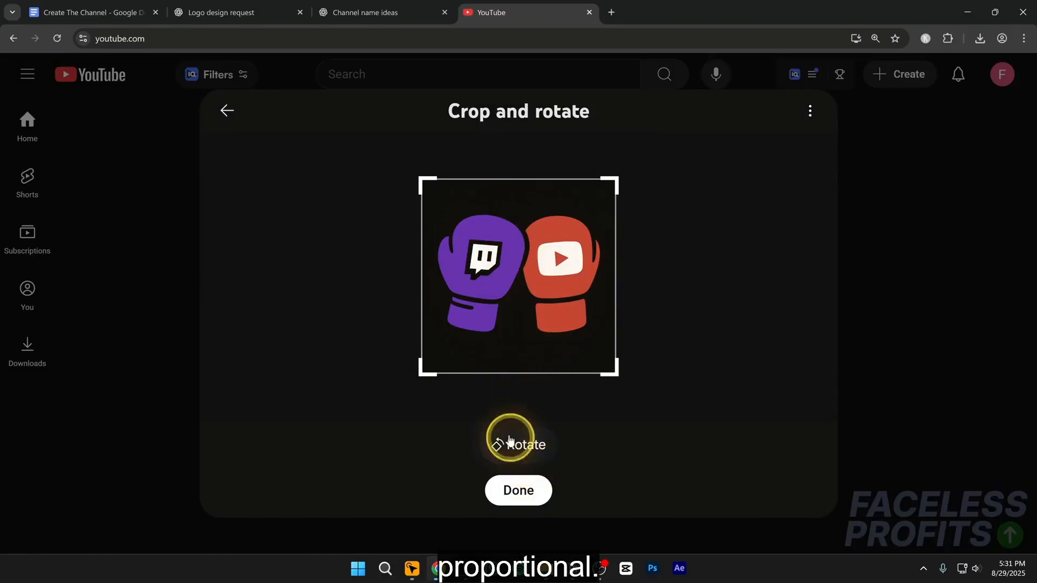
left_click(518, 491)
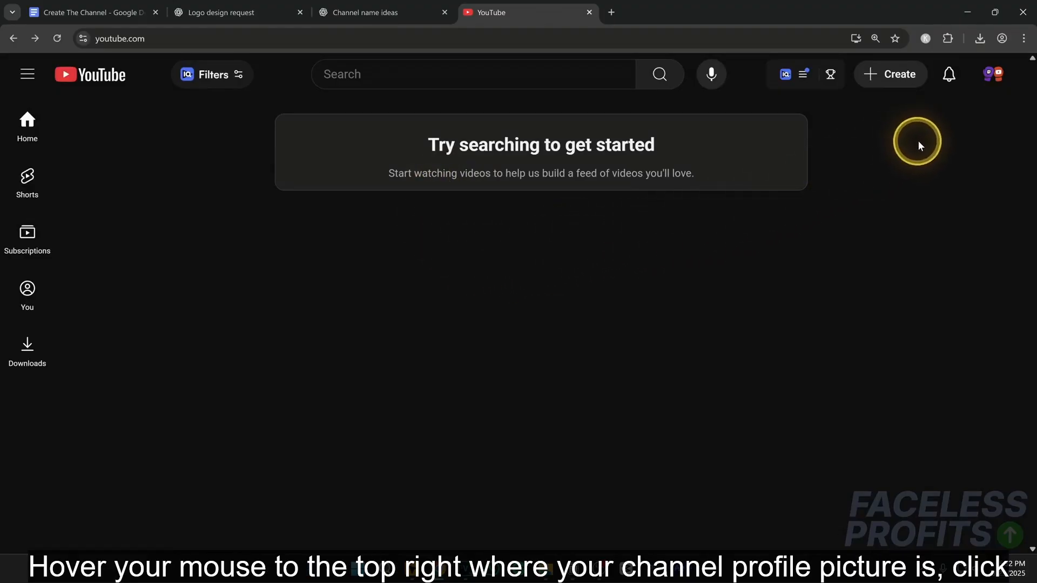
- Go to YouTube Studio for the new channel and dismiss the welcome message and the introductory guide
left_click(989, 87)
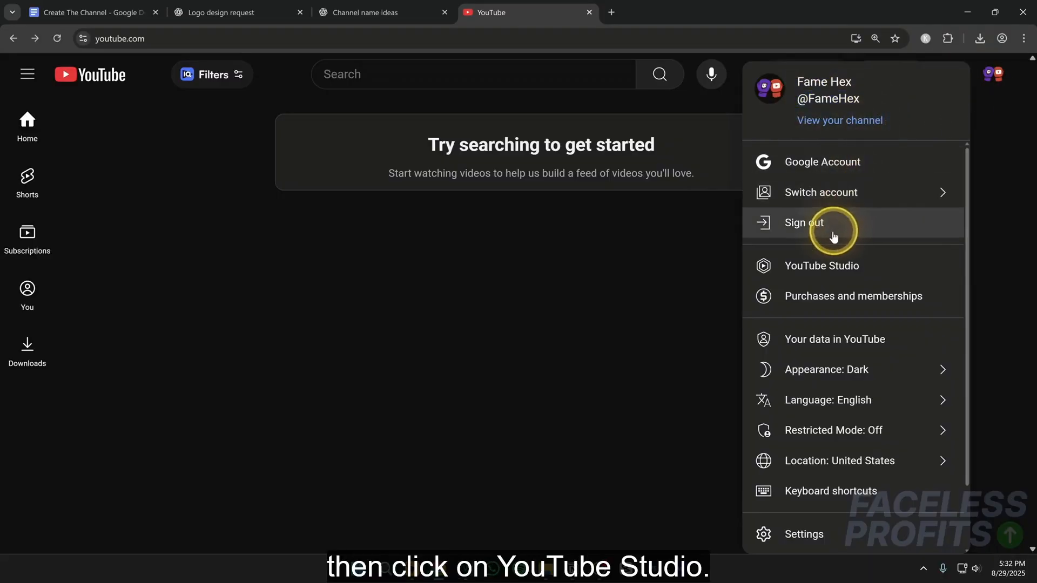
left_click(816, 265)
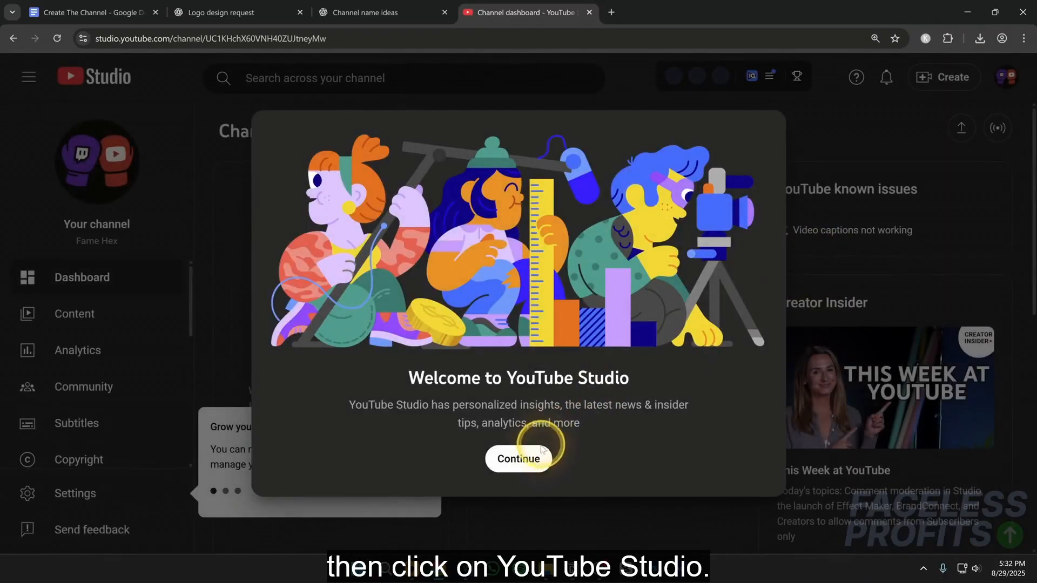
left_click(520, 458)
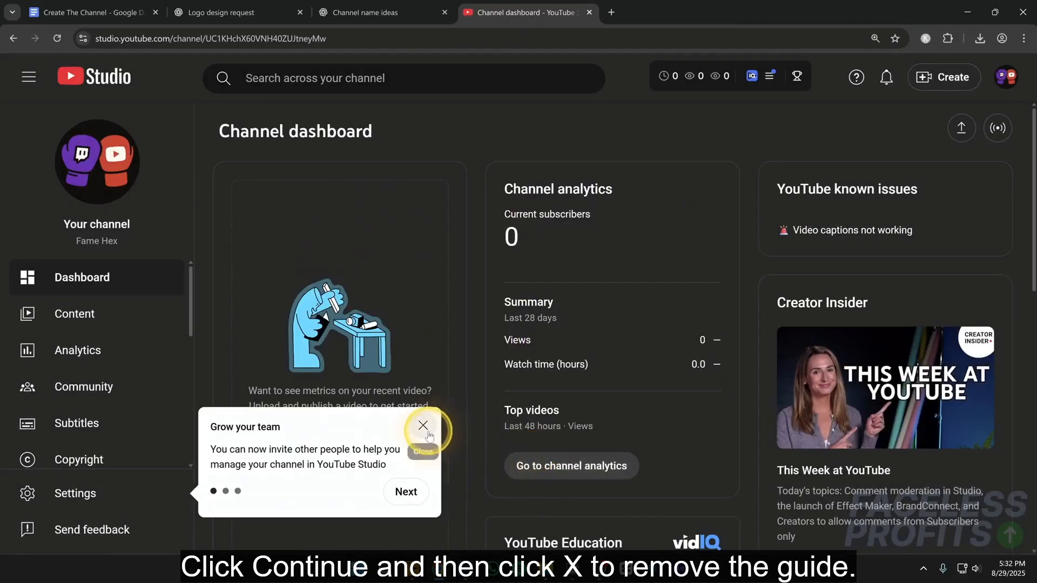
left_click(424, 426)
- Set the country of residence to United States in the channel's basic info settings
left_click(126, 492)
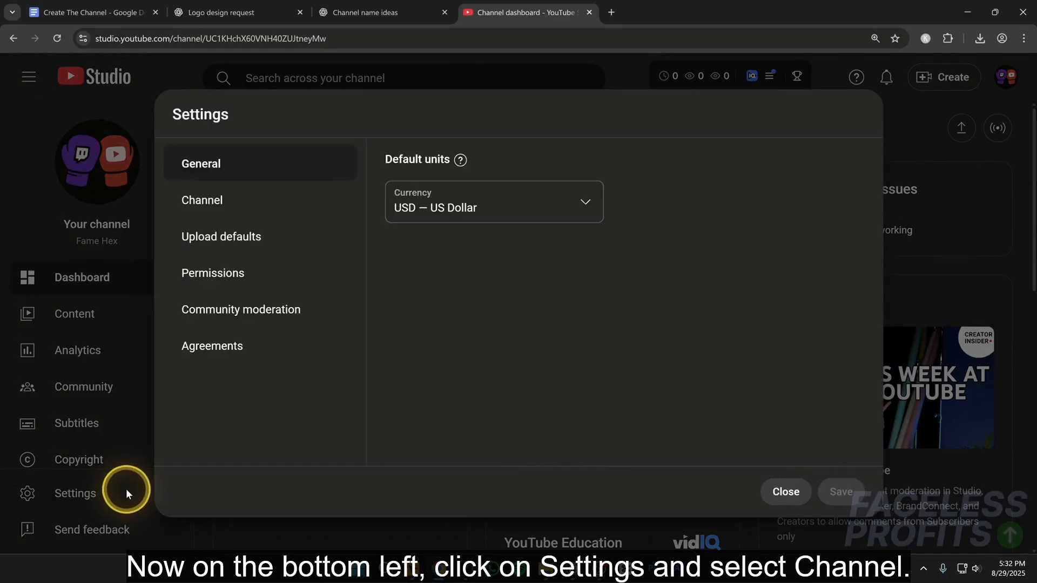
left_click(246, 213)
left_click(414, 231)
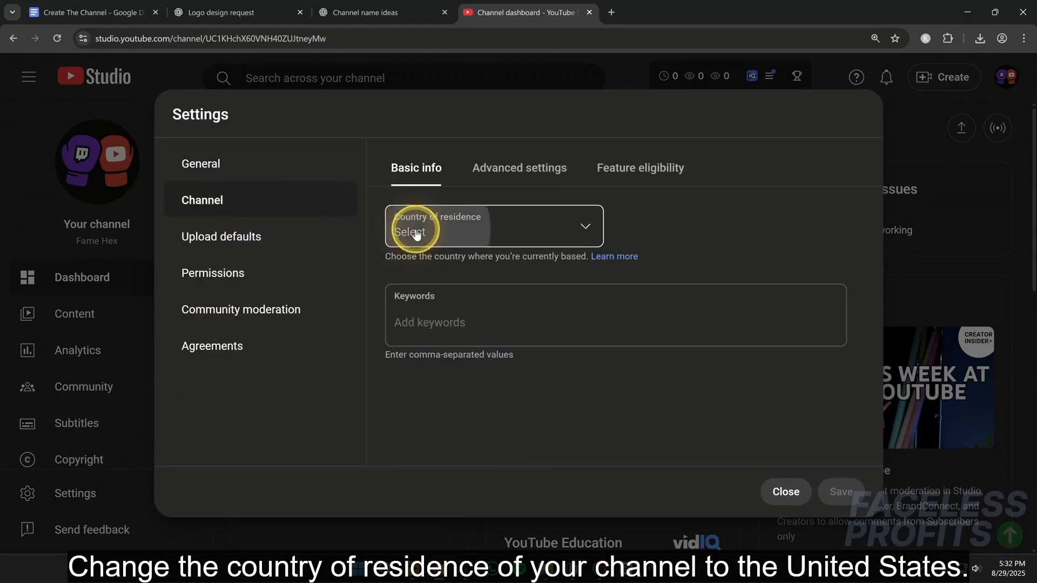
scroll(464, 327, "down", 5)
scroll(463, 331, "down", 15)
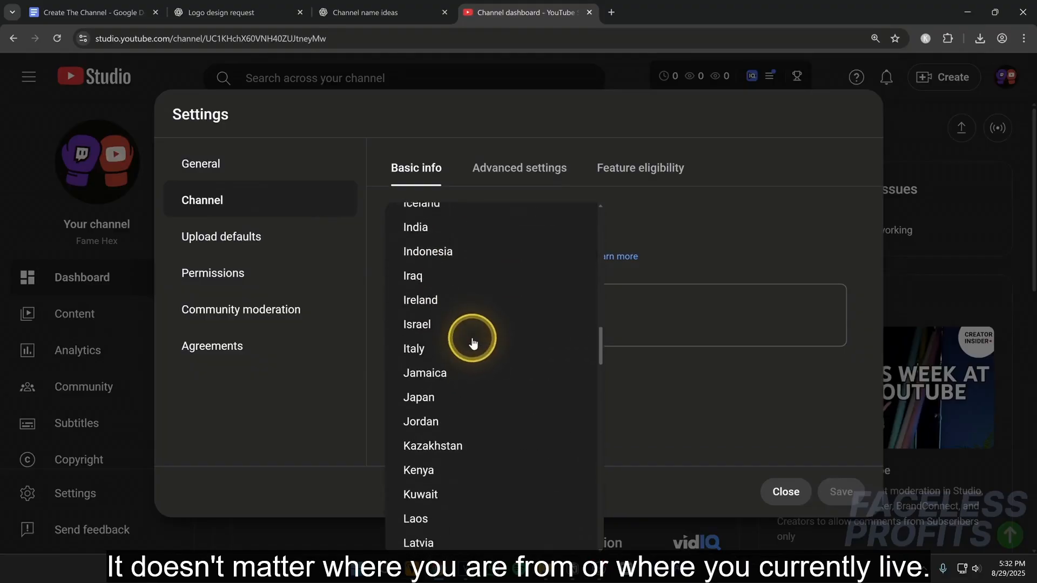
scroll(473, 342, "down", 10)
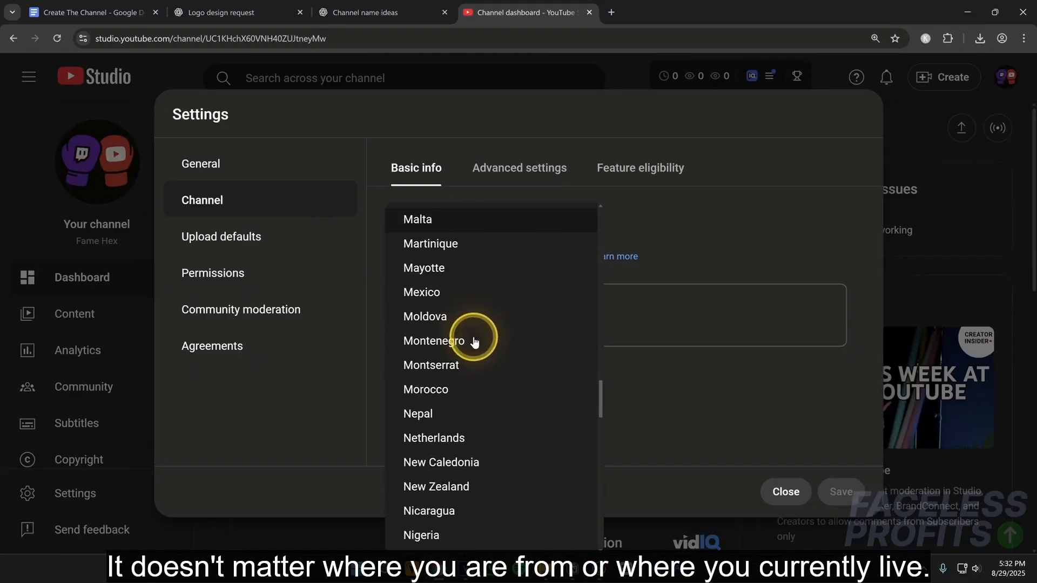
scroll(478, 340, "down", 10)
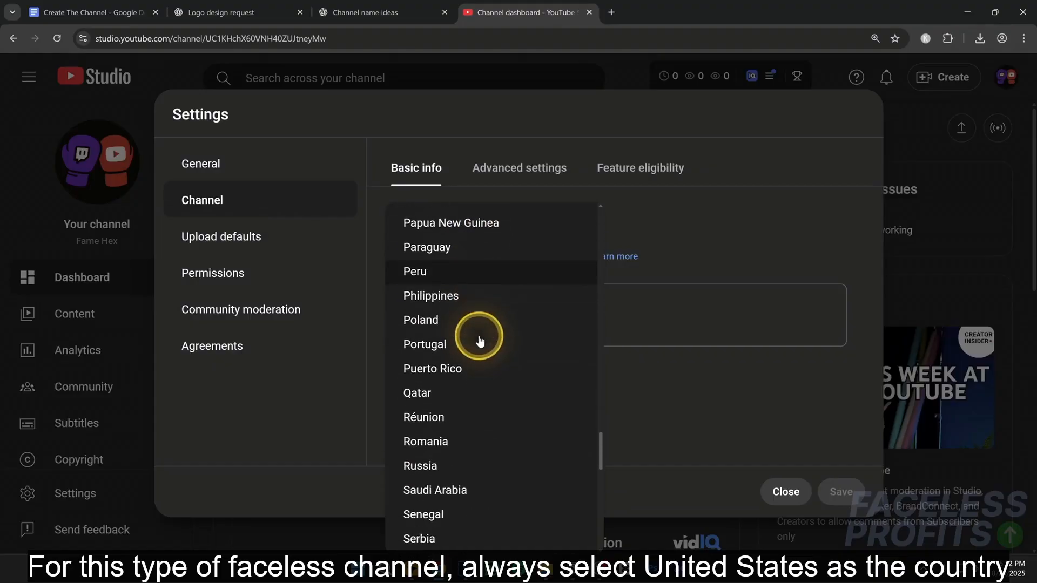
scroll(481, 339, "down", 6)
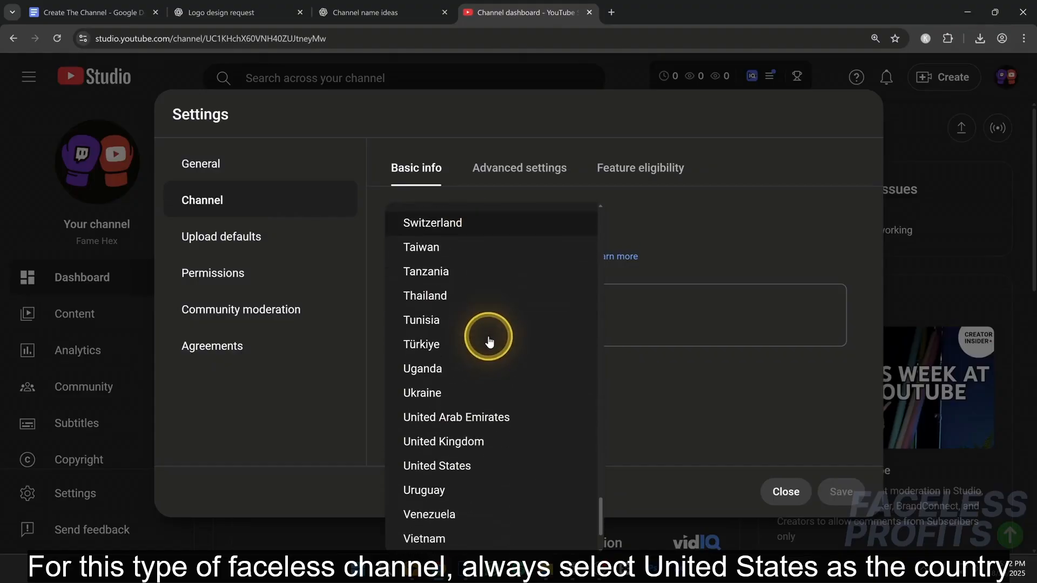
left_click(447, 365)
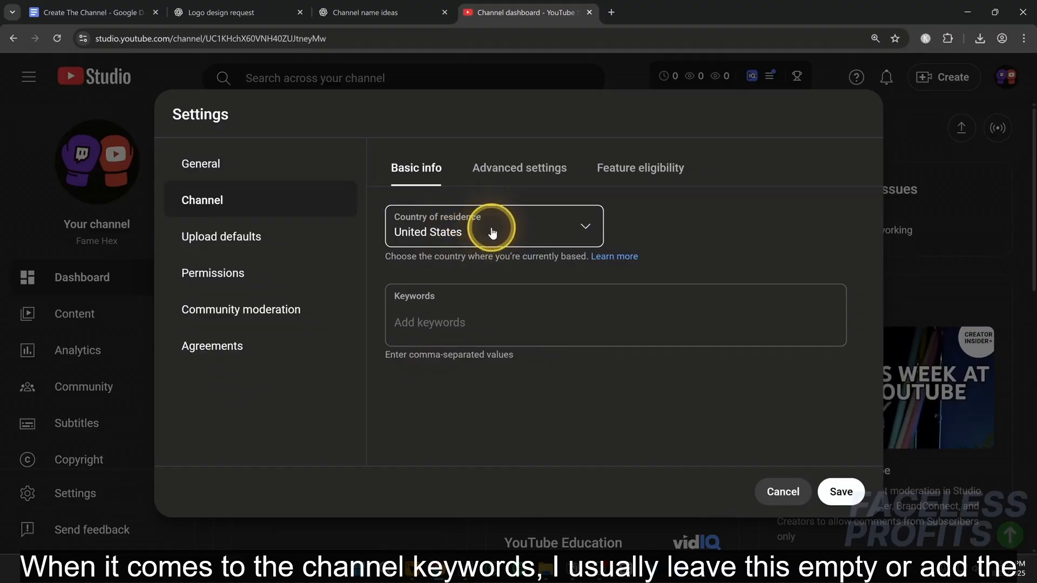
- Add famehex as a channel keyword
left_click(431, 307)
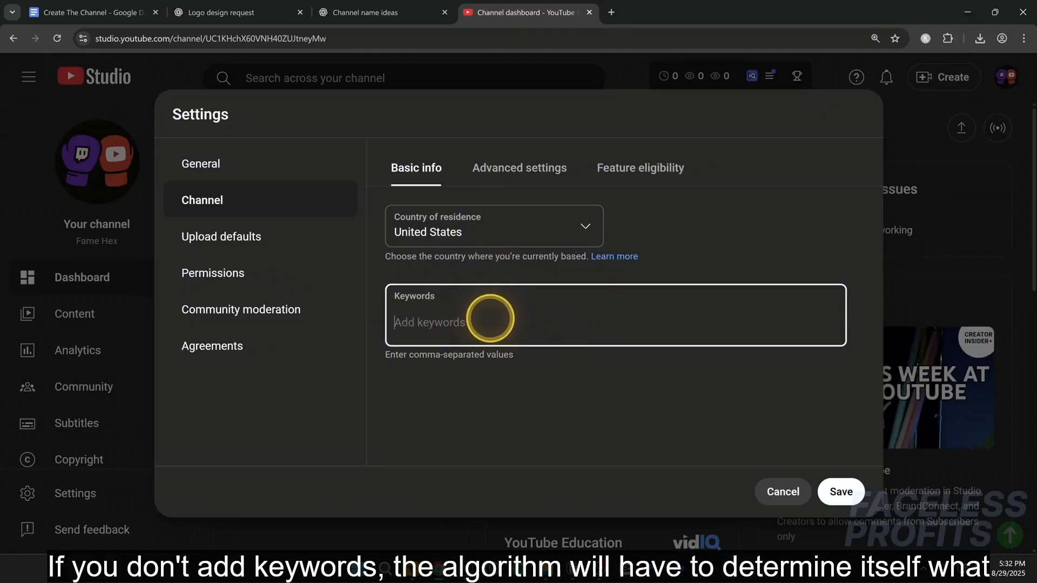
type("famef")
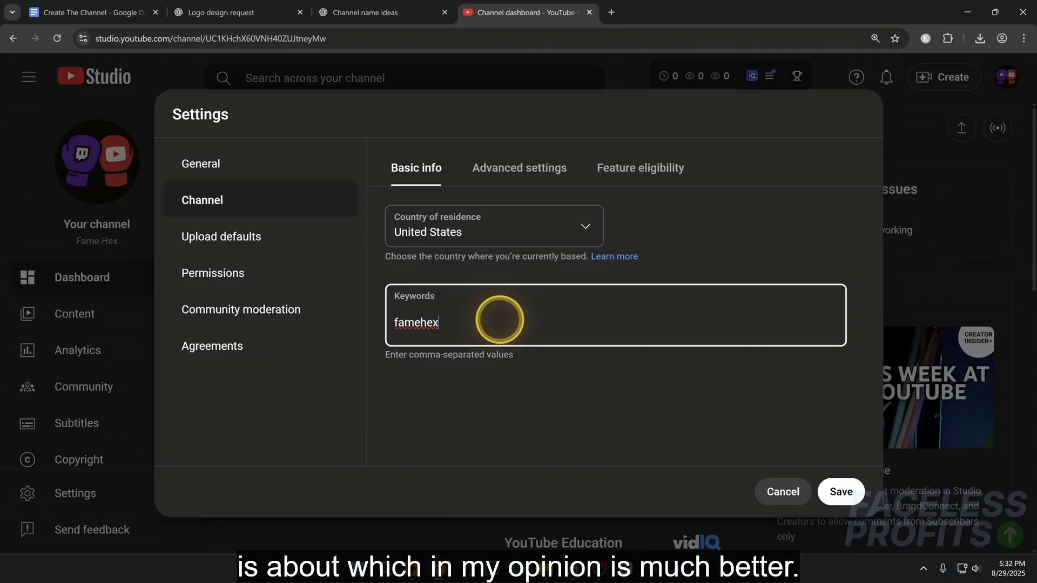
type("ex")
key("Return")
- Set the channel's audience to not made for kids in the advanced channel settings
left_click(516, 178)
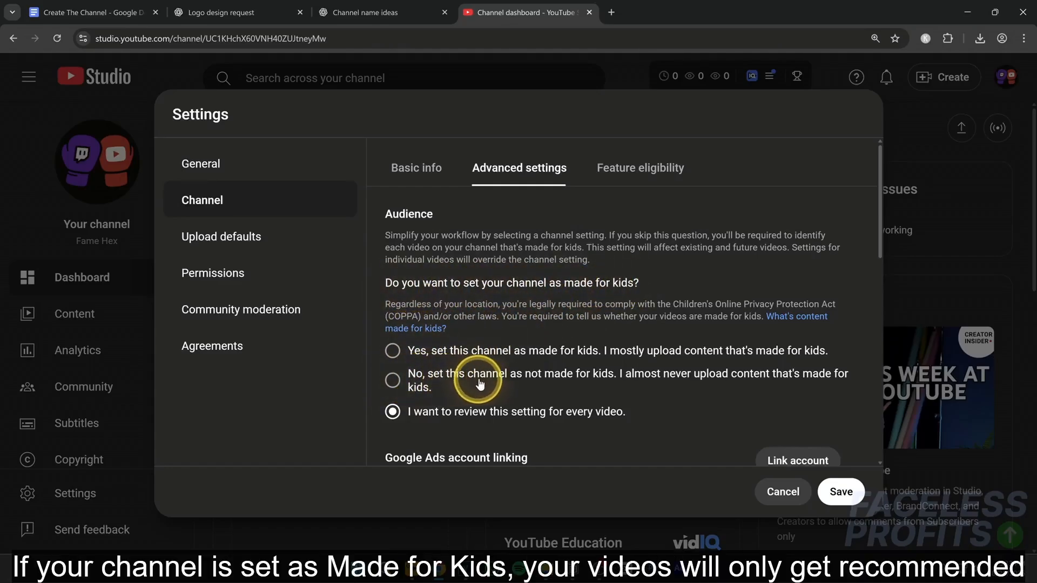
left_click(394, 379)
scroll(621, 270, "down", 2)
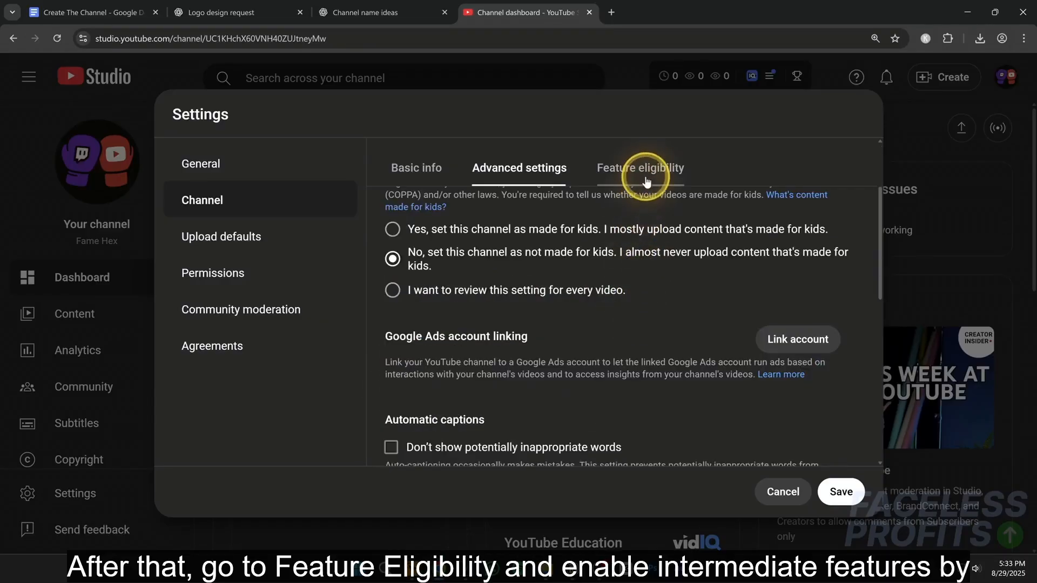
- Review the intermediate features under the channel's feature eligibility, including custom thumbnails, videos longer than 15 minutes and the phone verification requirement
left_click(646, 178)
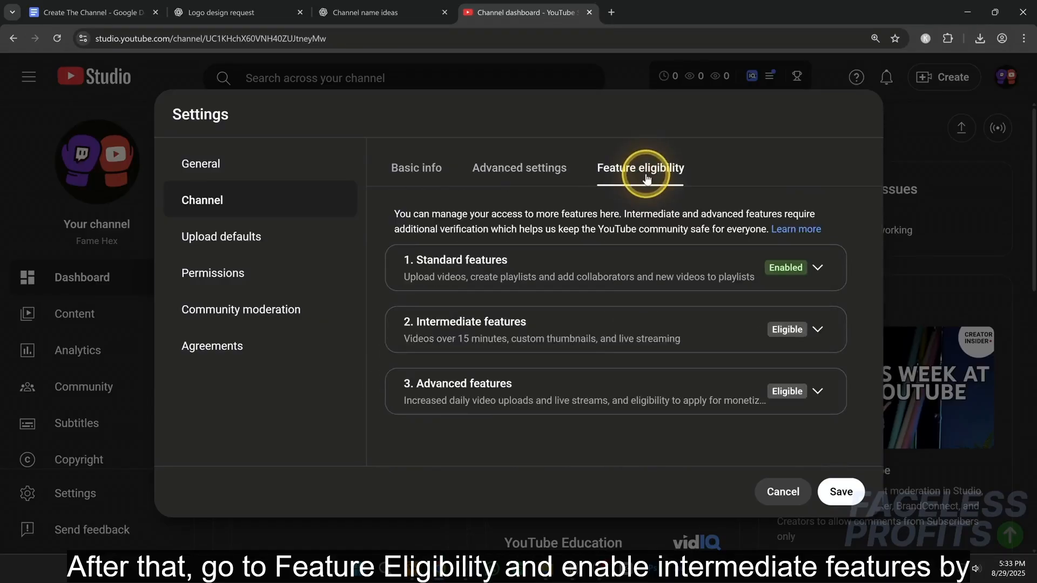
left_click(817, 330)
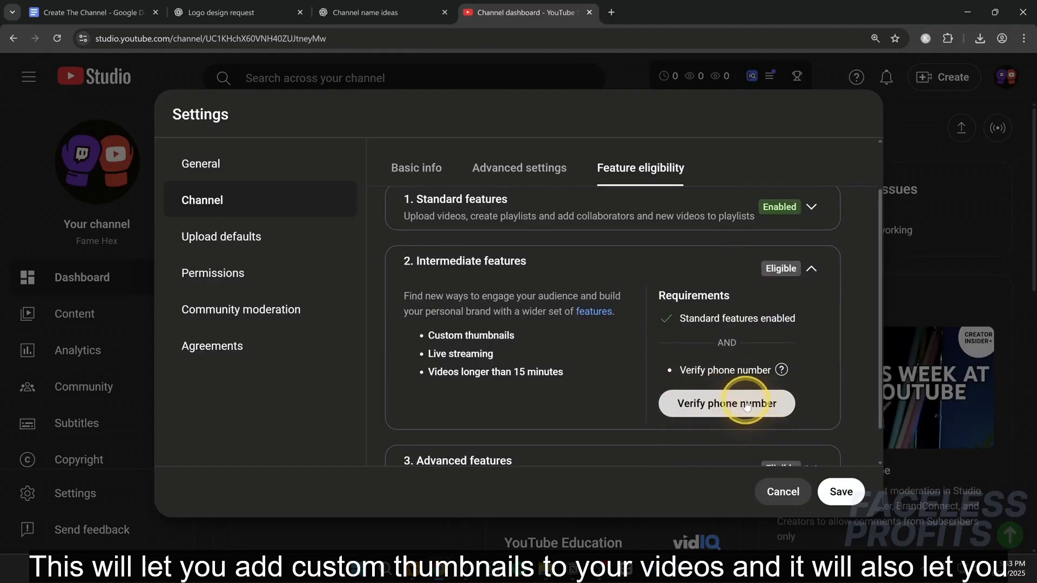
left_click_drag(426, 336, 493, 336)
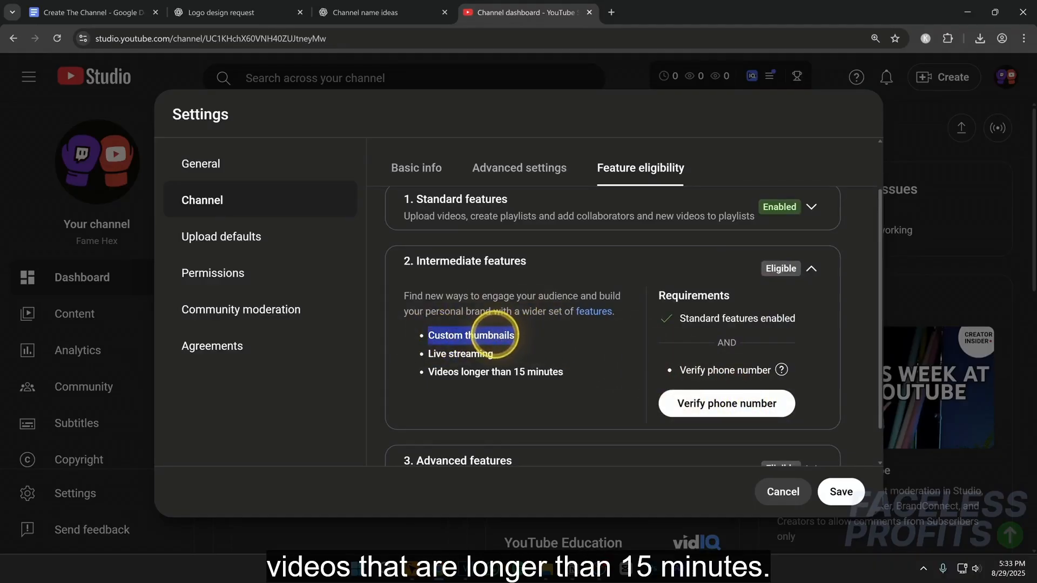
left_click(416, 338)
left_click_drag(423, 372, 558, 374)
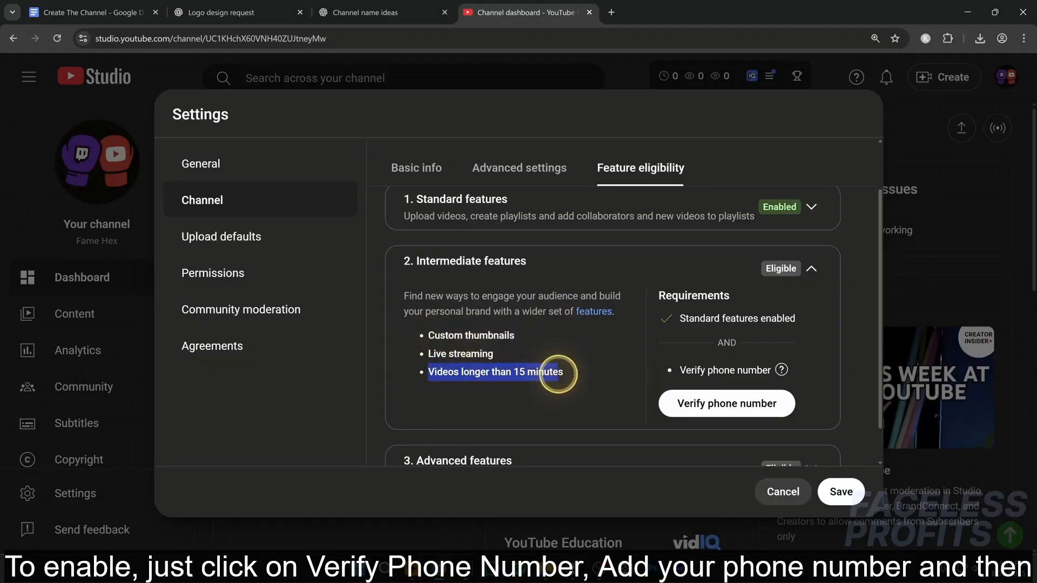
scroll(694, 348, "down", 1)
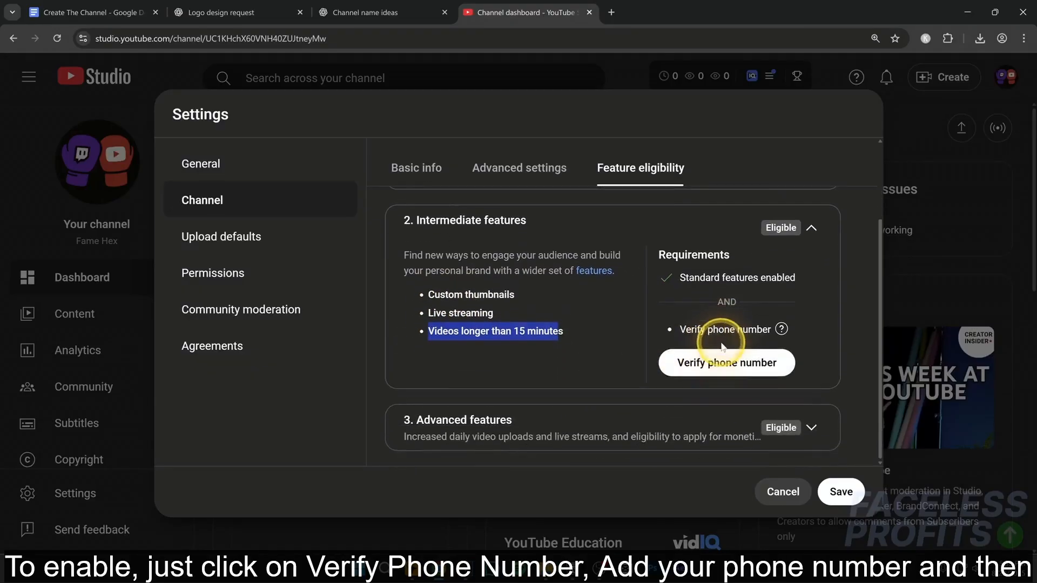
- Review the requirements for the advanced features and read the explanation of video verification
left_click(808, 426)
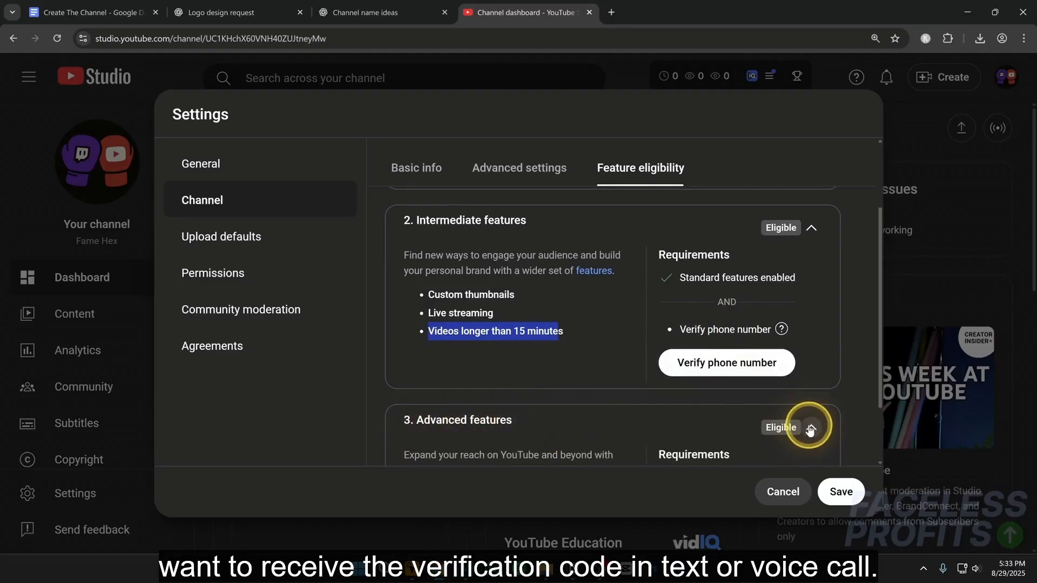
scroll(818, 378, "down", 3)
scroll(817, 378, "down", 1)
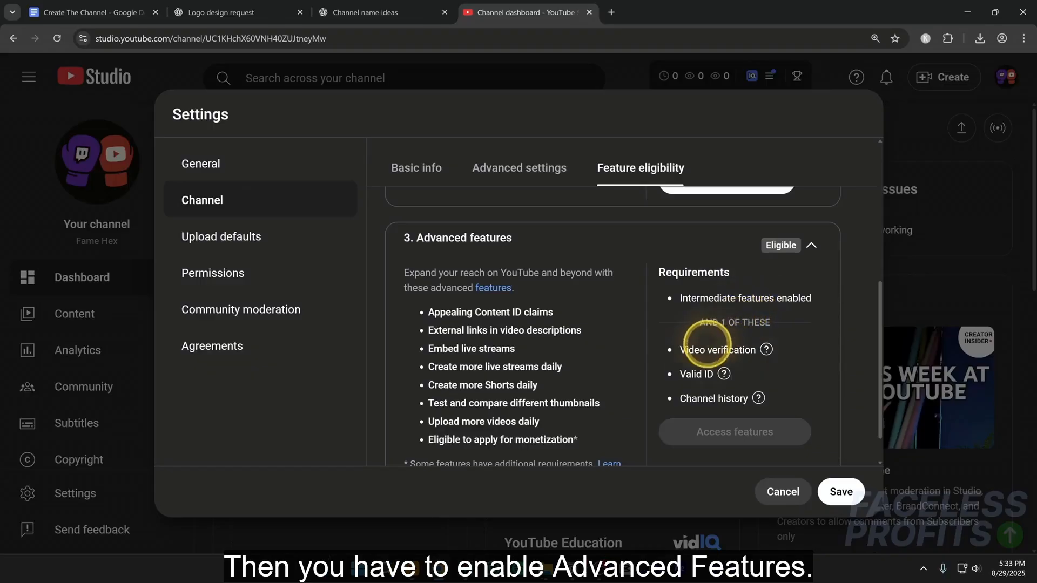
left_click(765, 349)
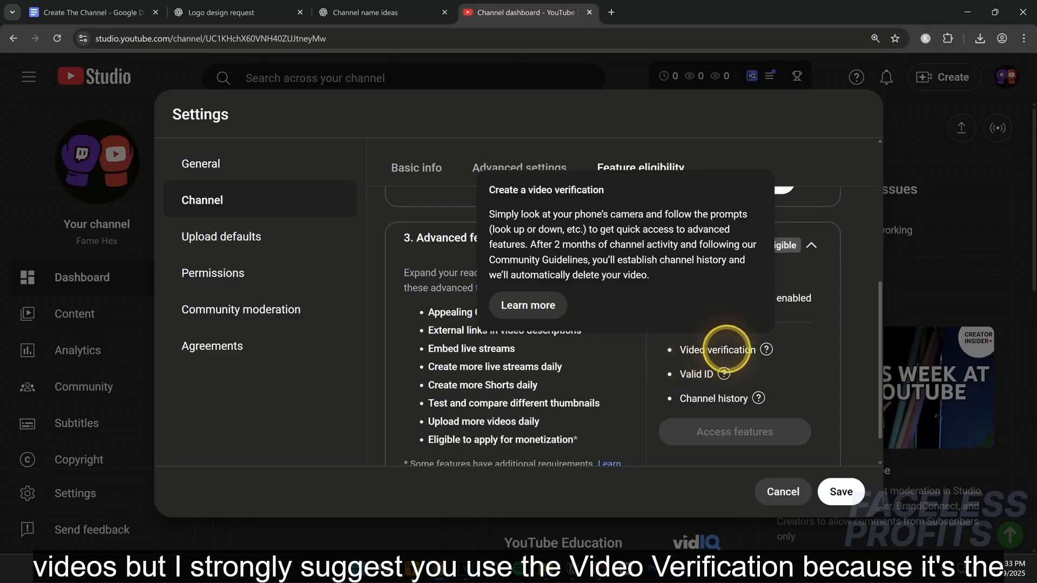
- Read the channel history and video verification explanations under the advanced features, and save the channel settings
mouse_move(759, 400)
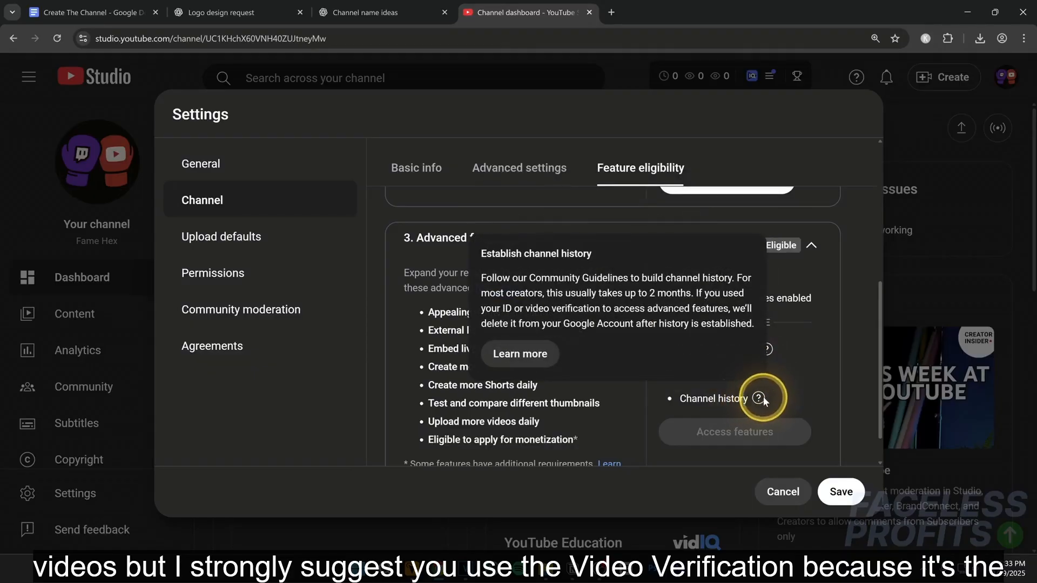
mouse_move(687, 348)
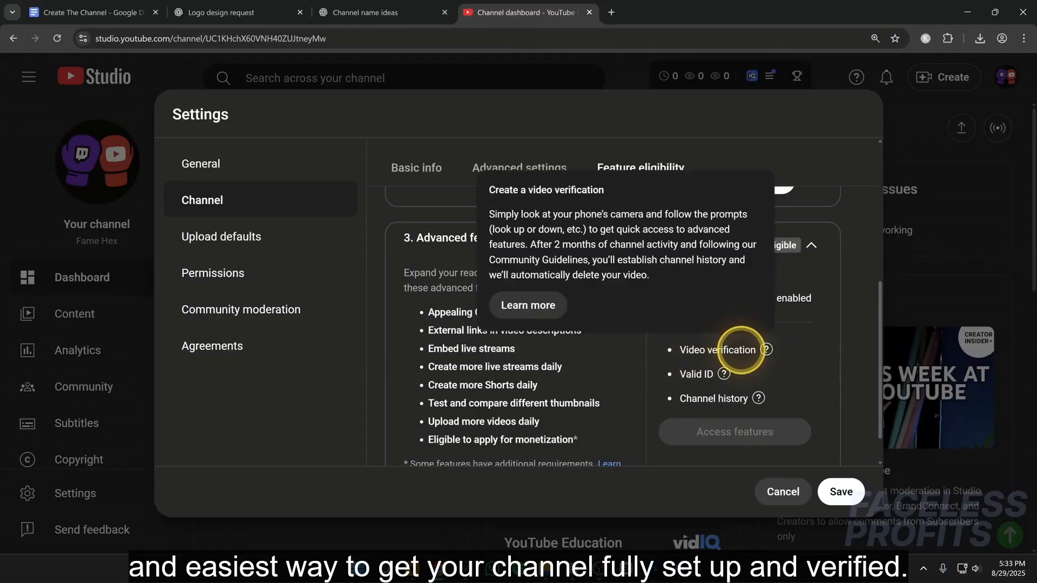
scroll(784, 349, "down", 1)
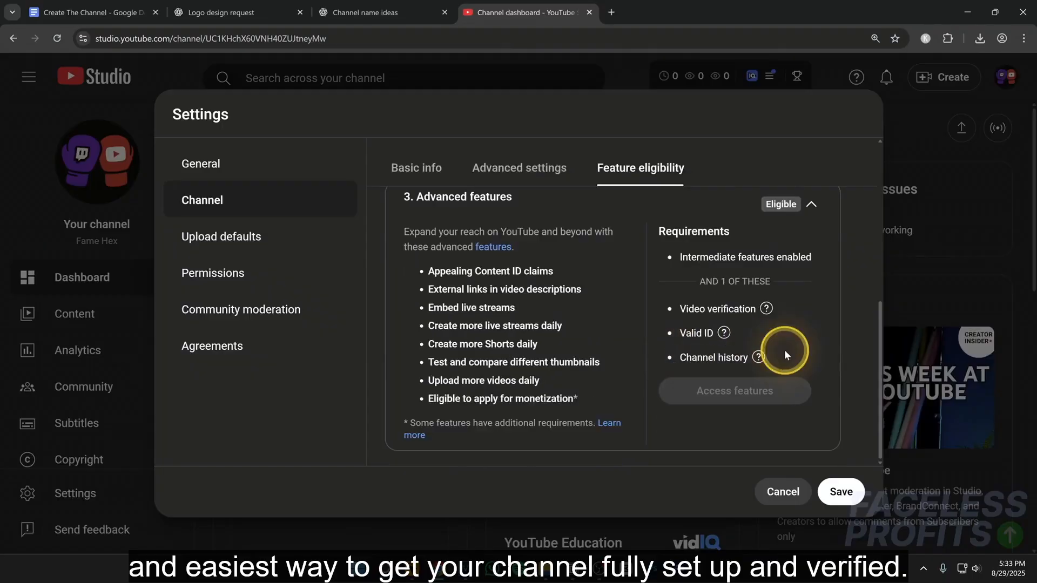
left_click(840, 489)
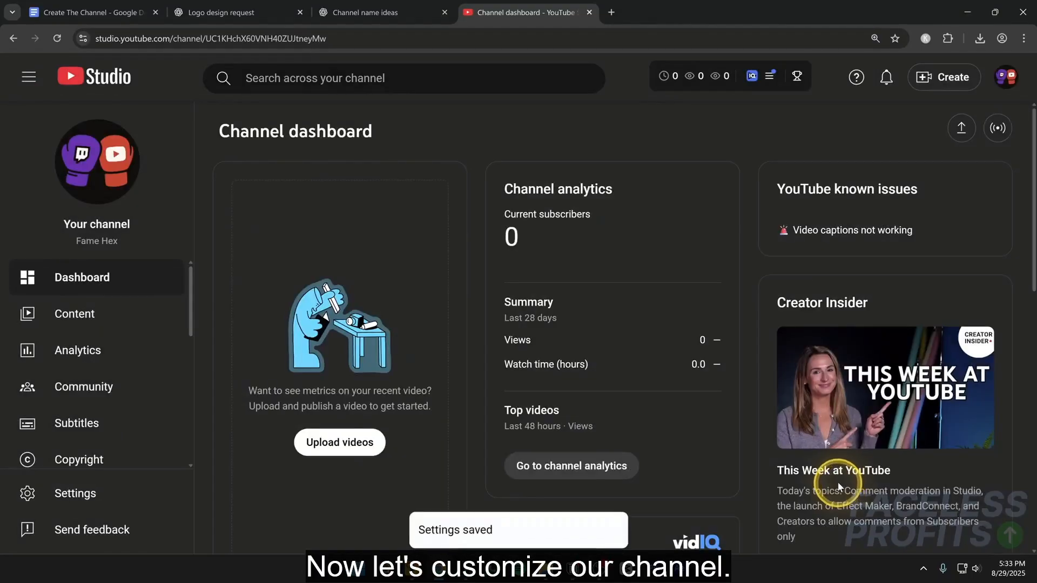
- Enable the Home tab in the channel customization and publish the change
scroll(153, 349, "down", 3)
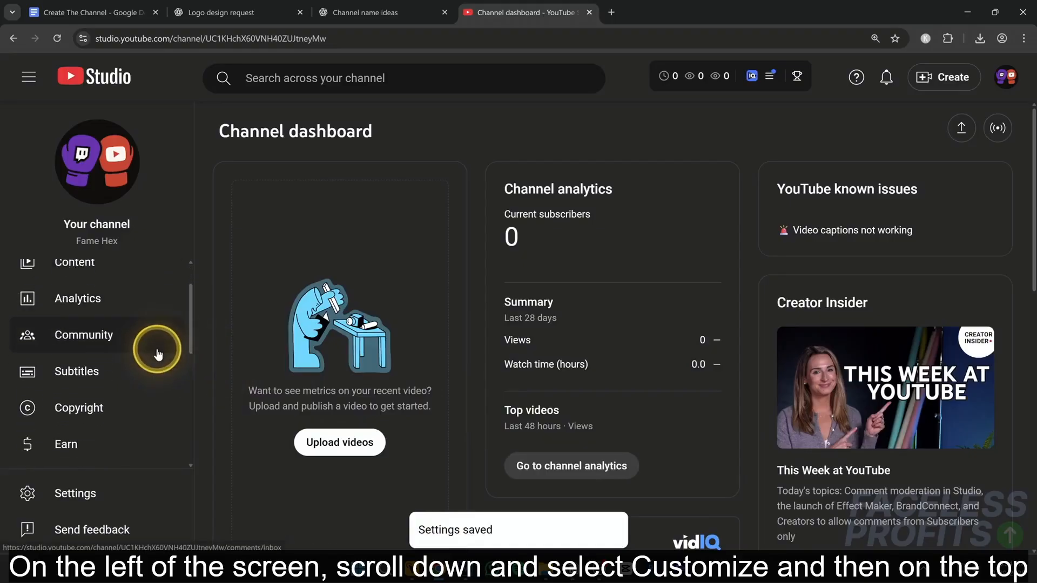
left_click(126, 352)
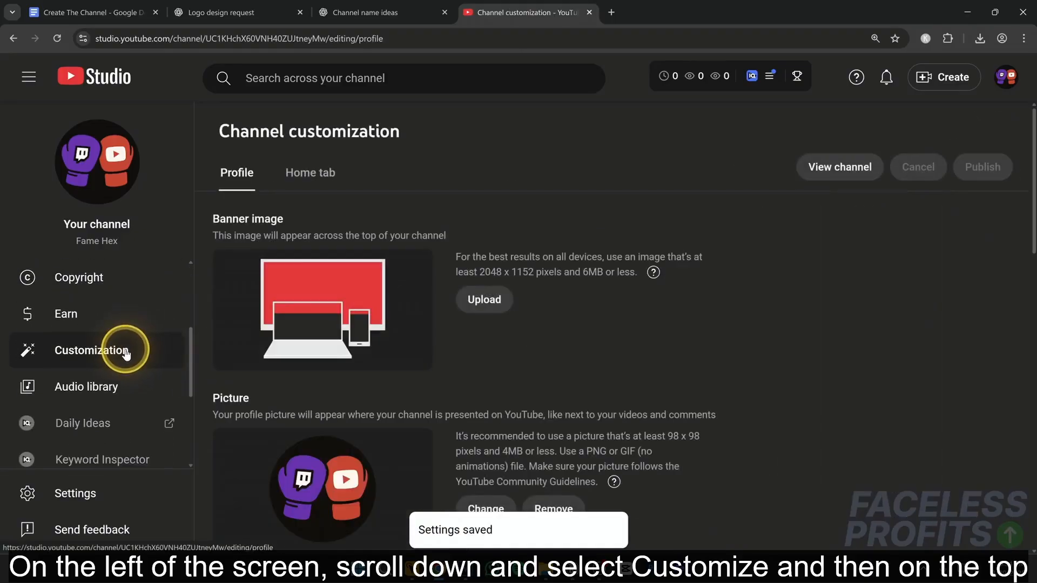
scroll(238, 334, "down", 2)
scroll(249, 332, "up", 2)
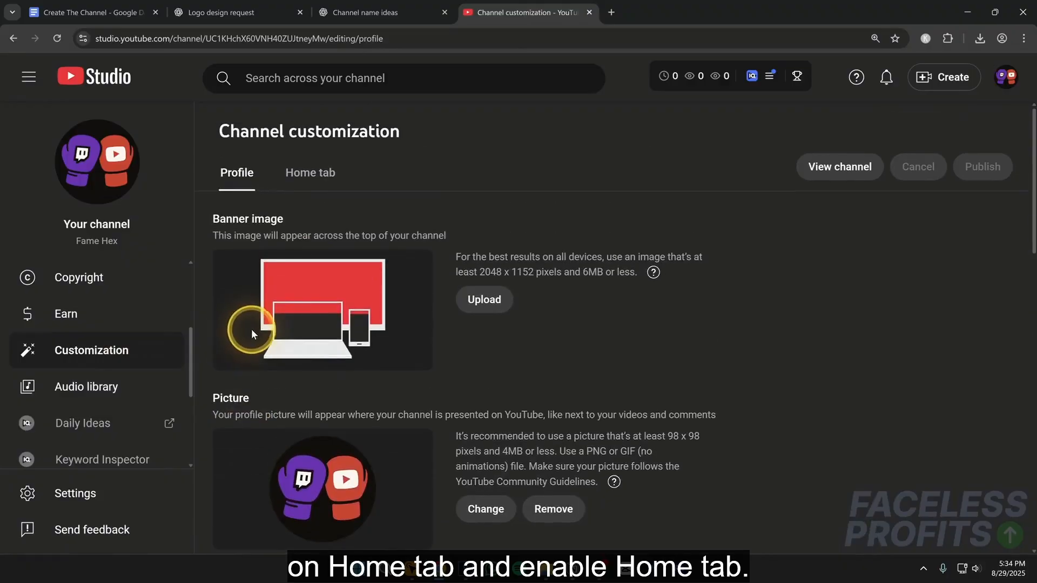
left_click(312, 184)
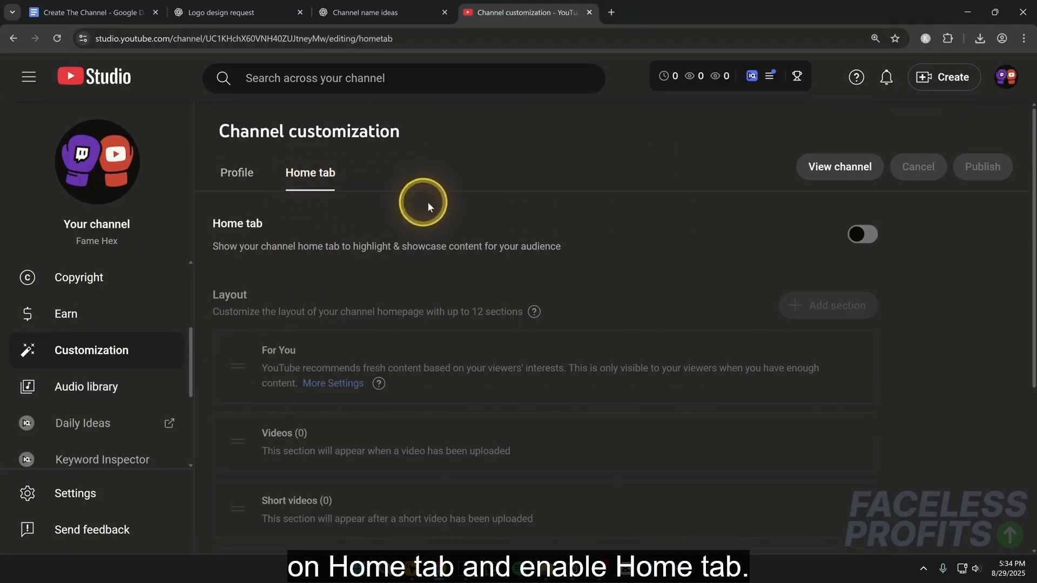
left_click(861, 235)
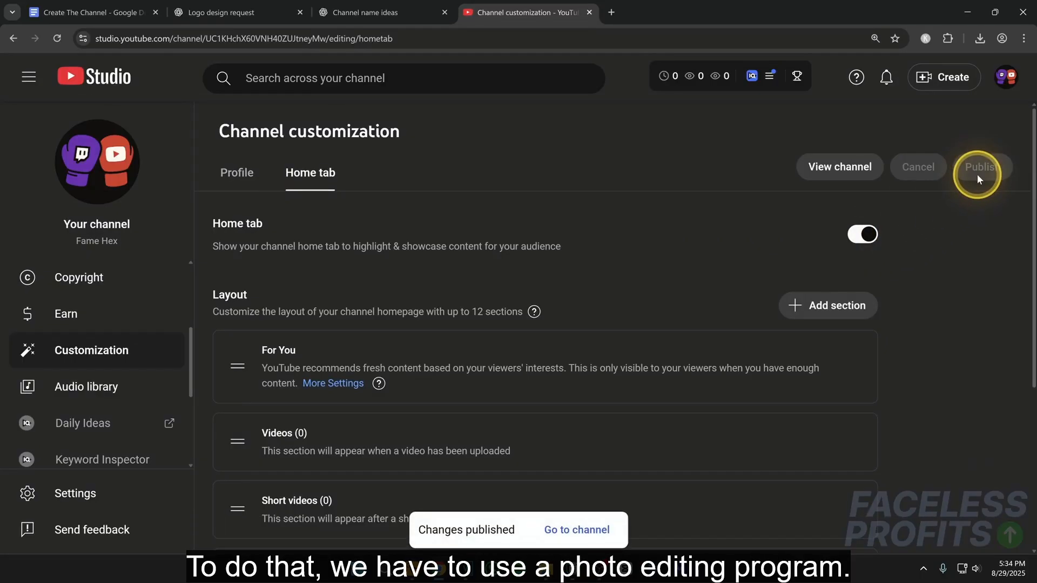
- Switch to Photoshop with the blank YouTube banner template and place the boxing-gloves profile picture, scaled down to fit the safe area
left_click(245, 180)
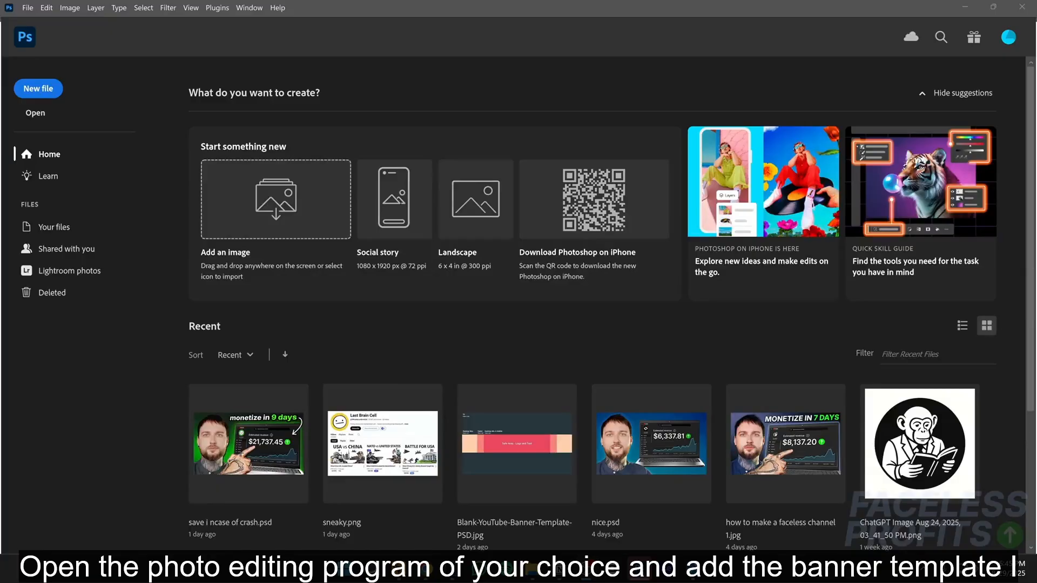
left_click_drag(1, 442, 461, 239)
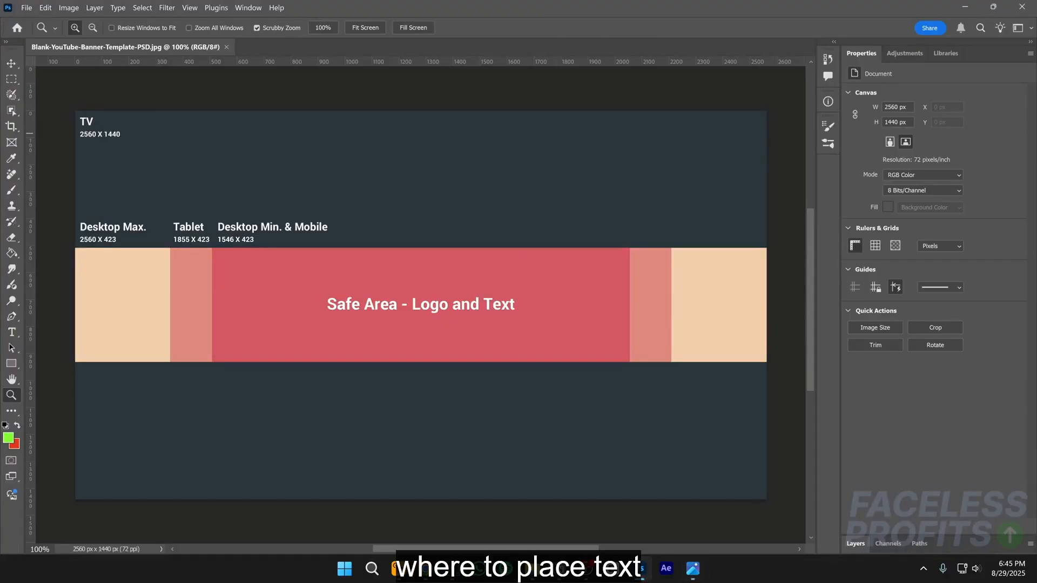
left_click_drag(204, 226, 421, 244)
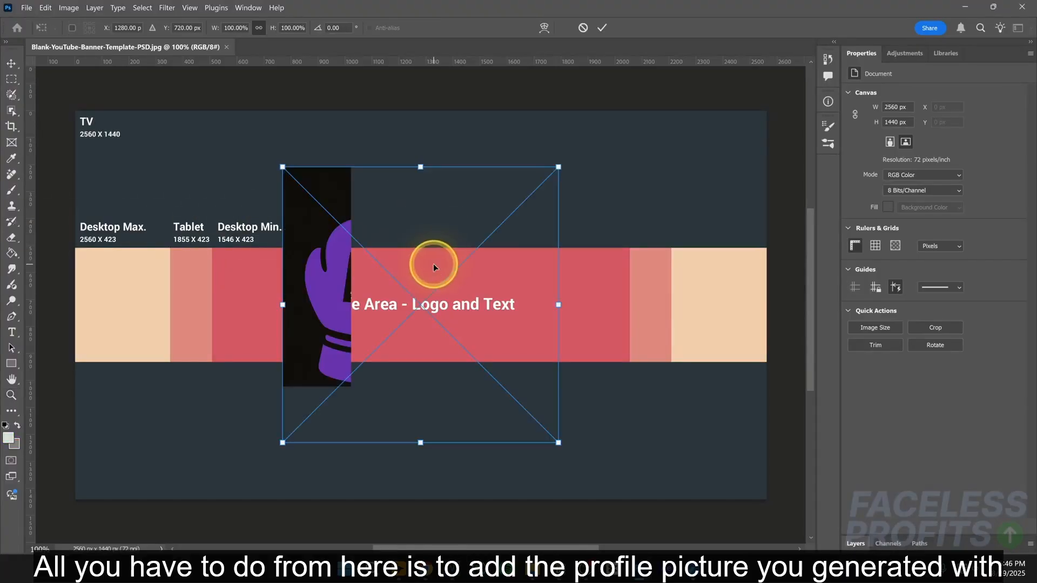
left_click_drag(557, 304, 363, 319)
key("Return")
key("z")
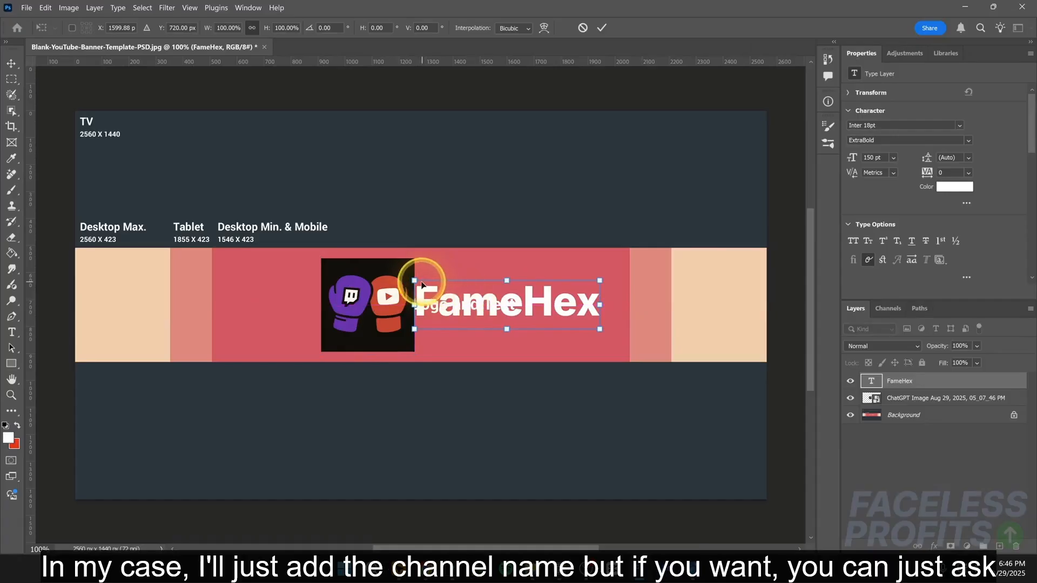
- Scale the white FameHex text down to about 107 pt and position it beside the boxing-gloves logo
left_click_drag(415, 281, 424, 284)
left_click_drag(503, 305, 498, 305)
key("Return")
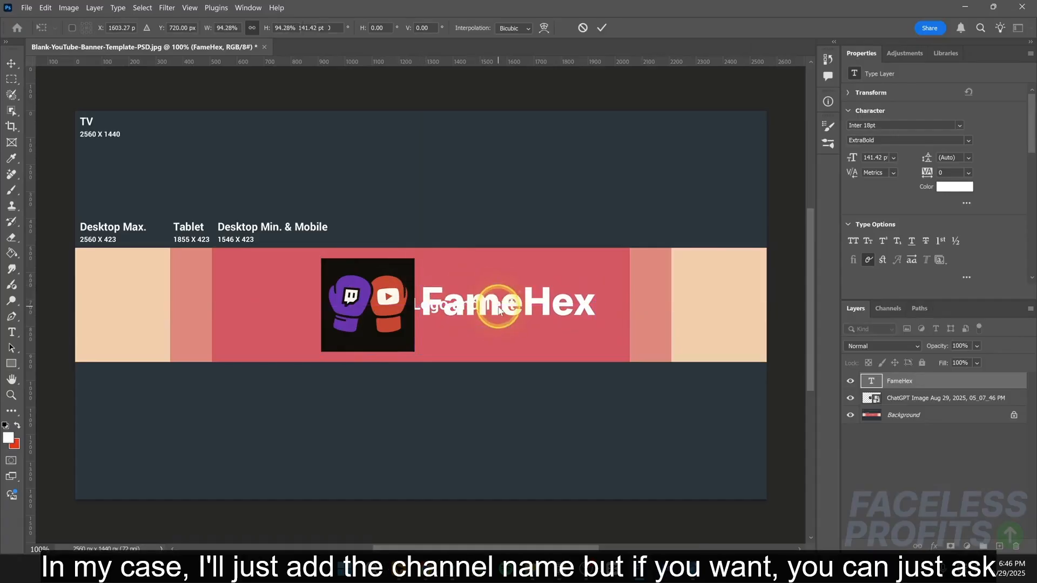
key("ctrl+t")
left_click_drag(594, 284, 560, 293)
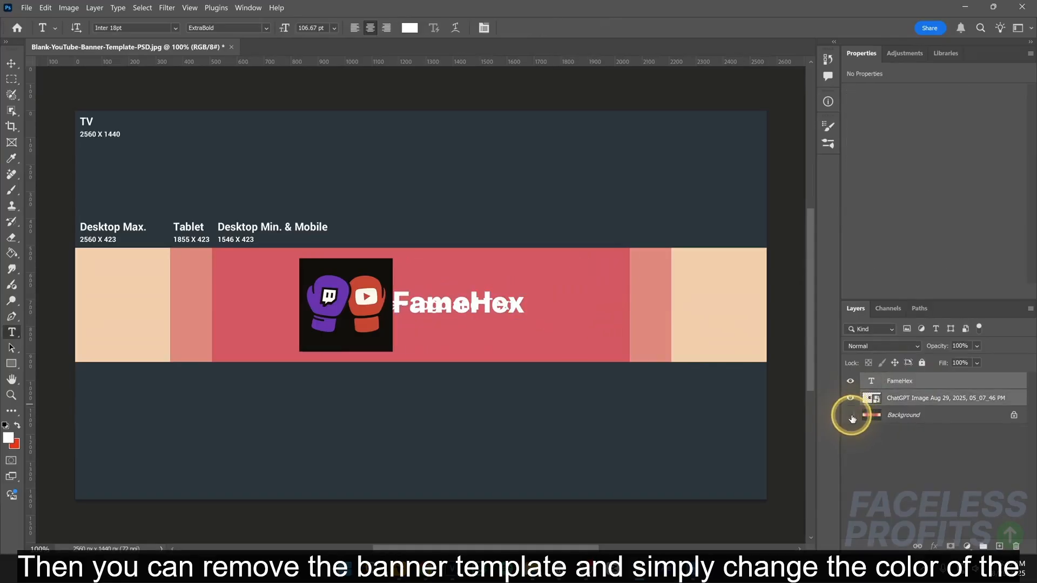
- Hide the banner template layer and put a black background layer behind the logo and the channel name
left_click(851, 415)
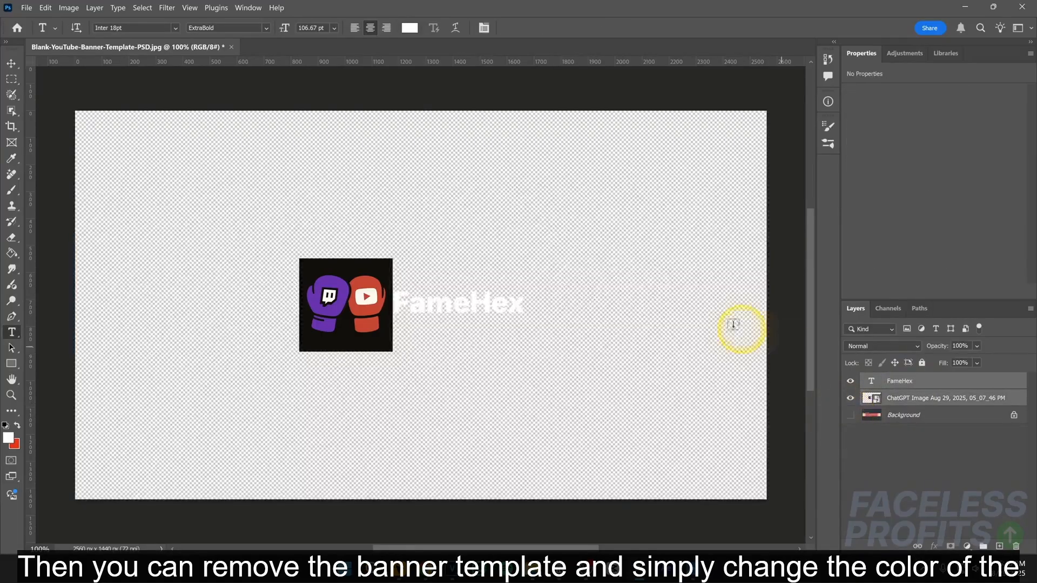
left_click(917, 417)
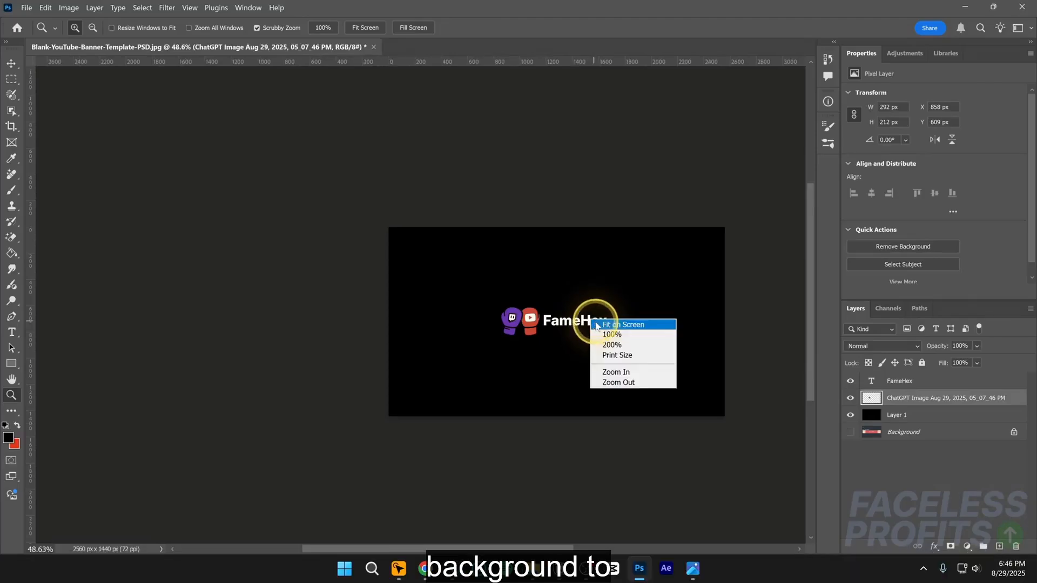
left_click(594, 324)
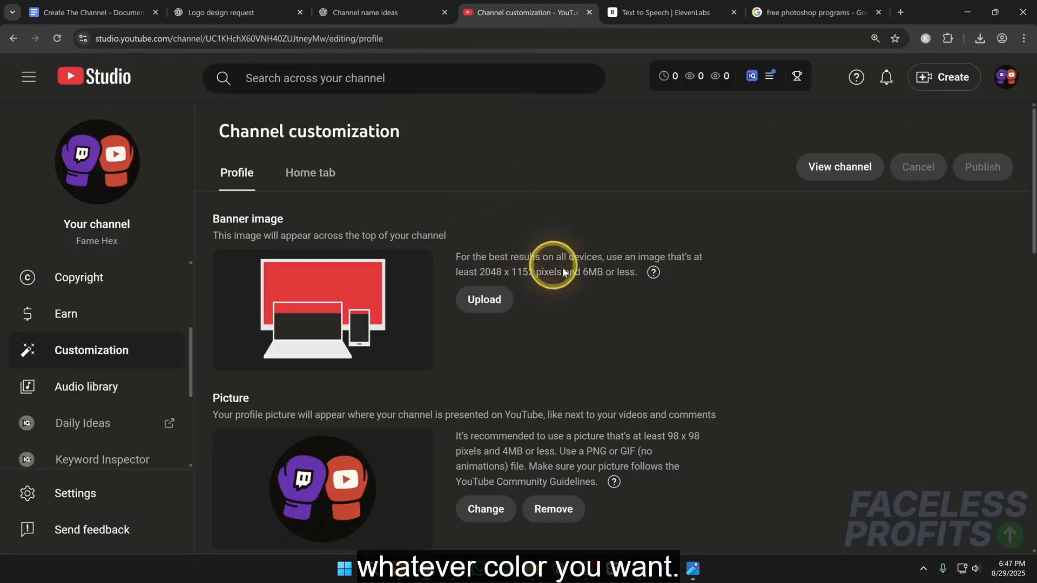
- In YouTube Studio, upload the black FameHex banner as the channel's banner image and publish it
left_click(498, 305)
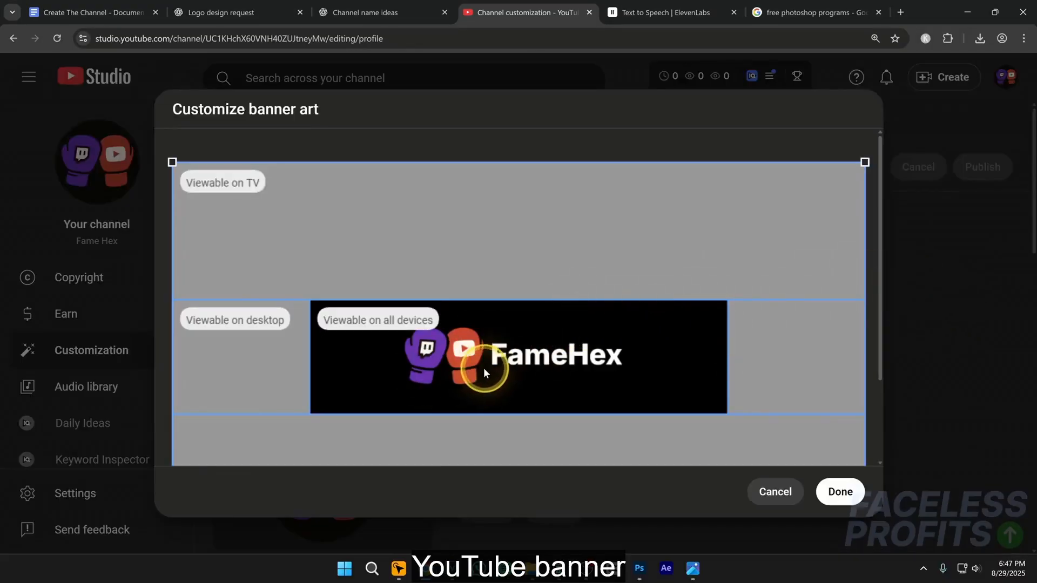
left_click(839, 491)
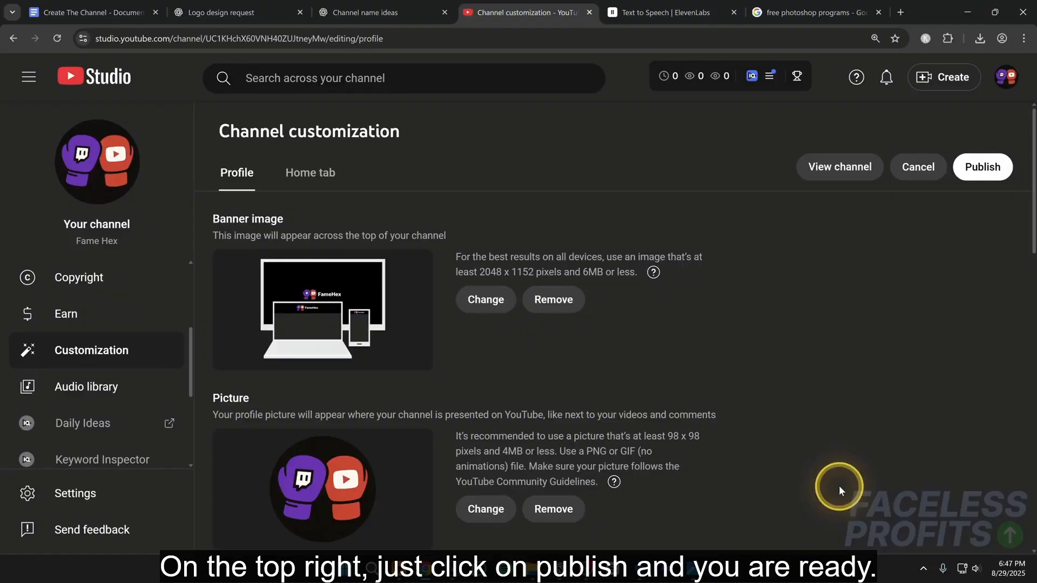
left_click(976, 175)
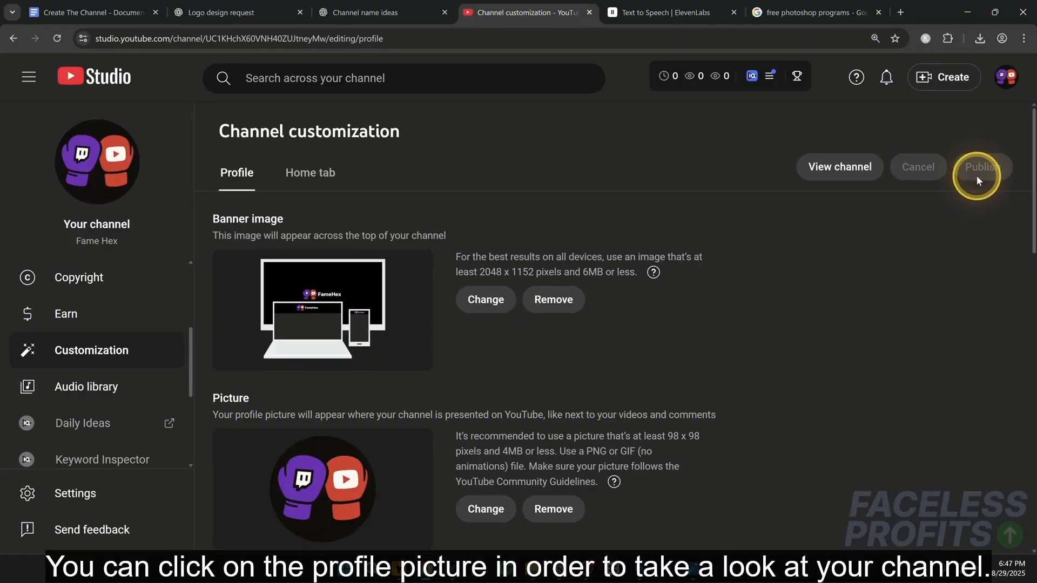
- View the public Fame Hex channel page, open its additional channel information and follow the channel link
left_click(122, 165)
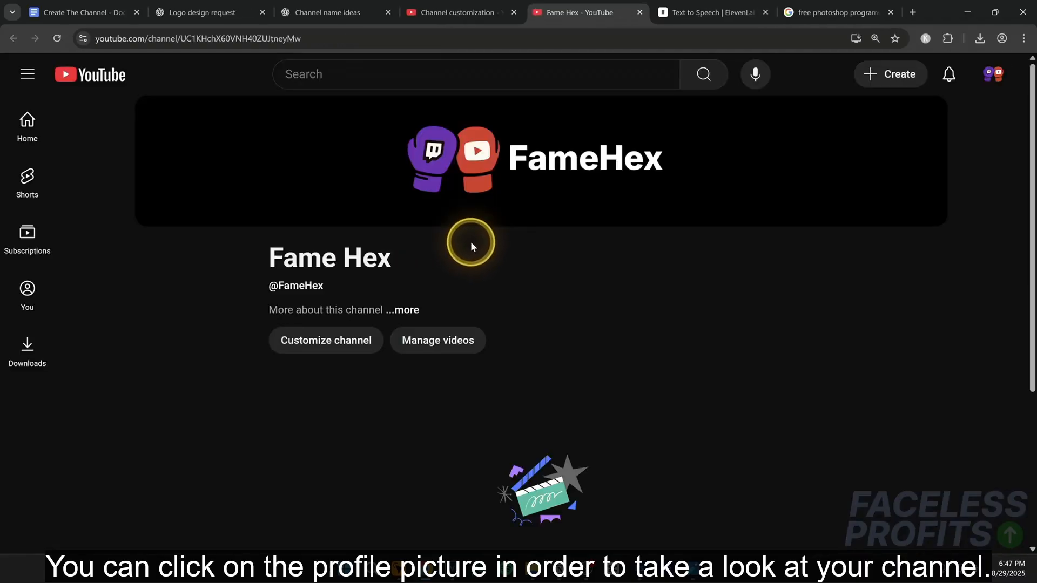
left_click_drag(272, 263, 407, 261)
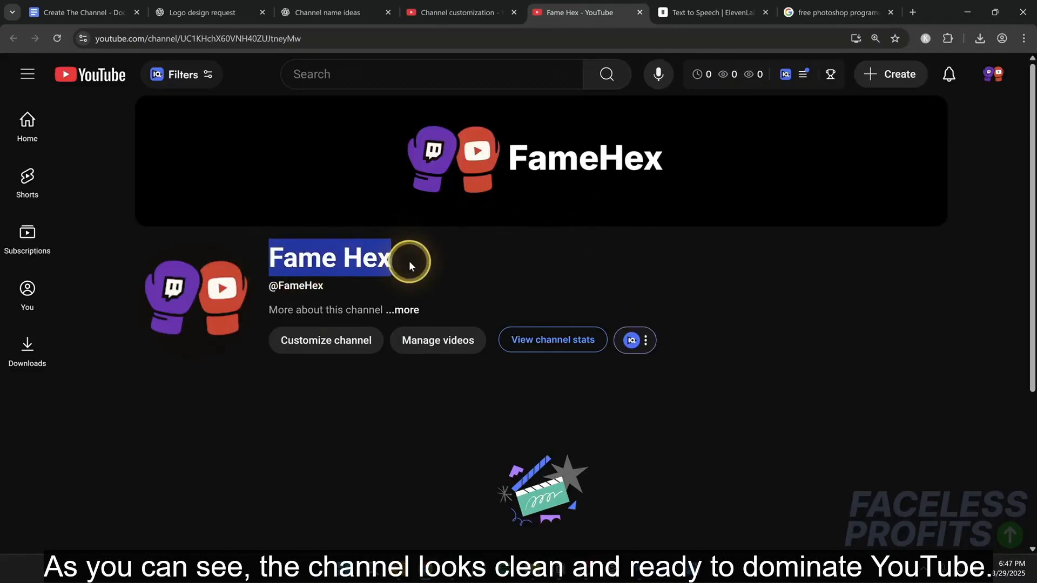
left_click(624, 169)
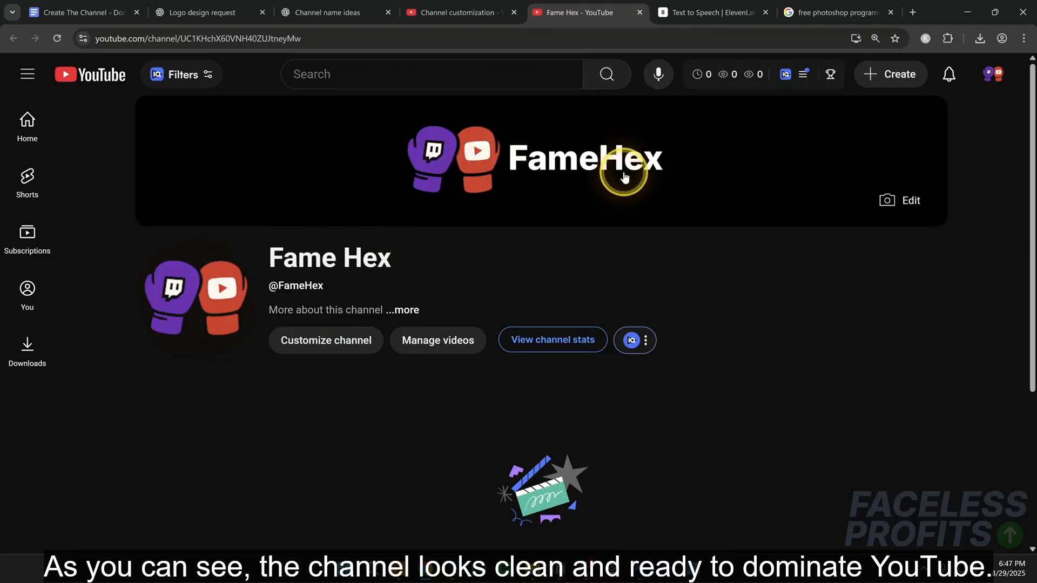
left_click(408, 310)
left_click(463, 277)
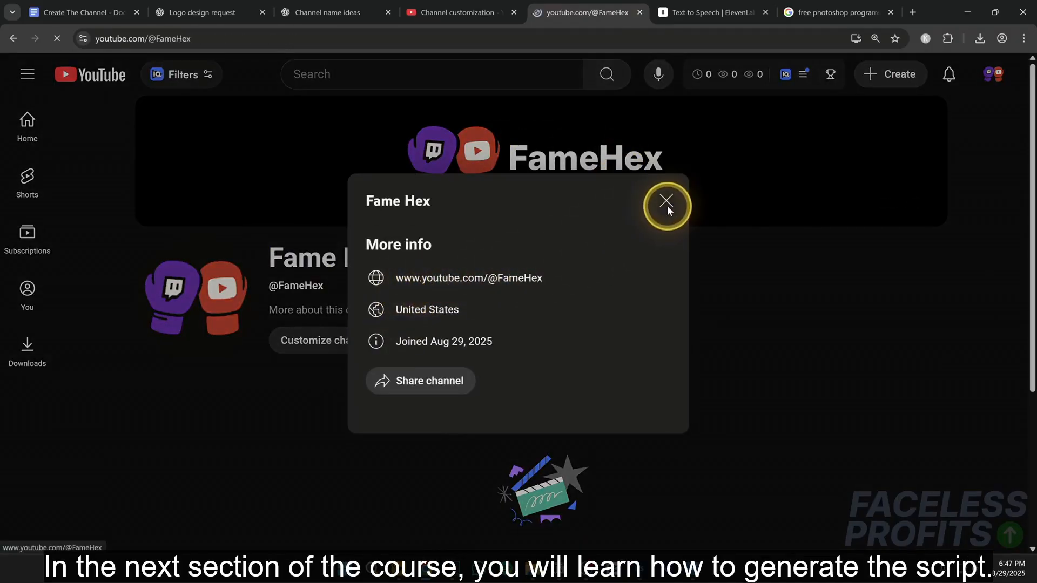